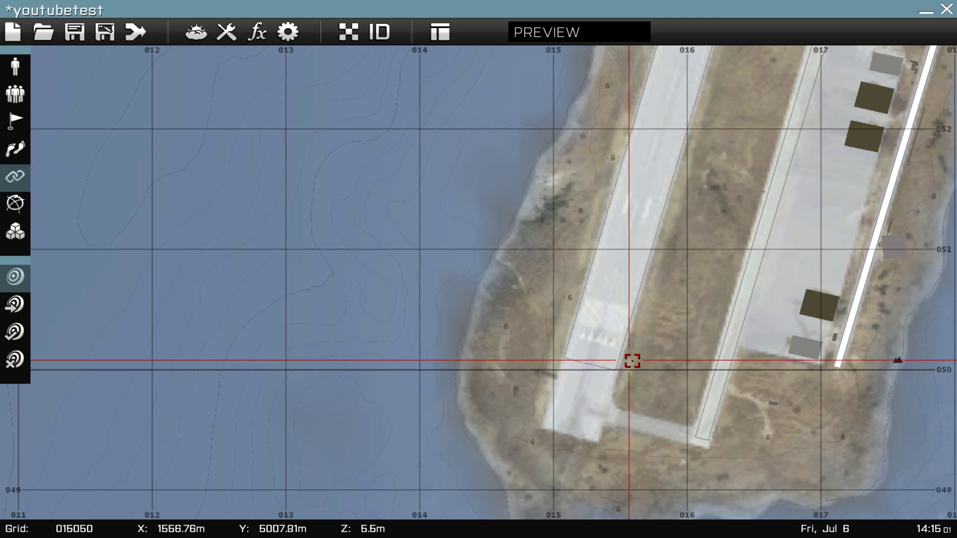
Step: Insert a playable BLUFOR rifleman on the southern end of the runway
scroll(623, 344, up, 6)
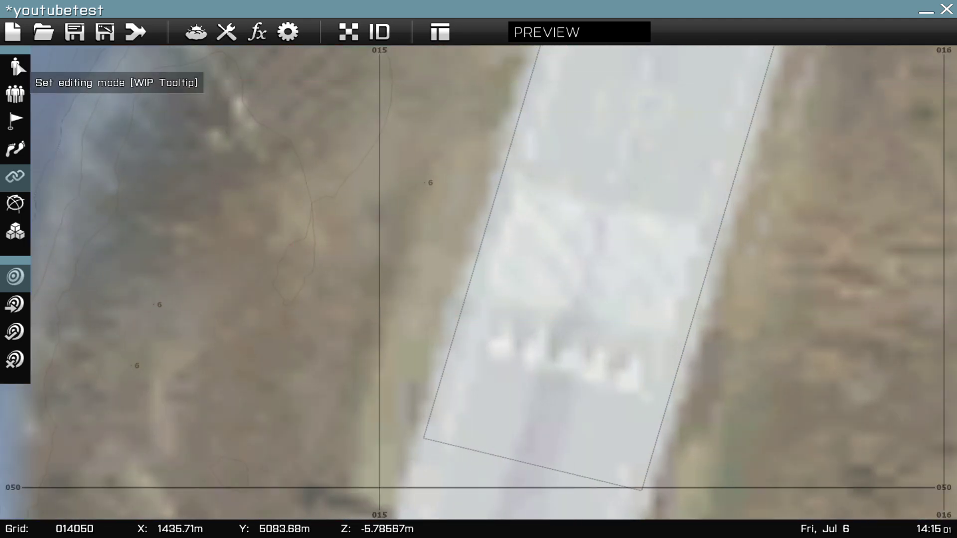
click(15, 66)
scroll(504, 335, down, 3)
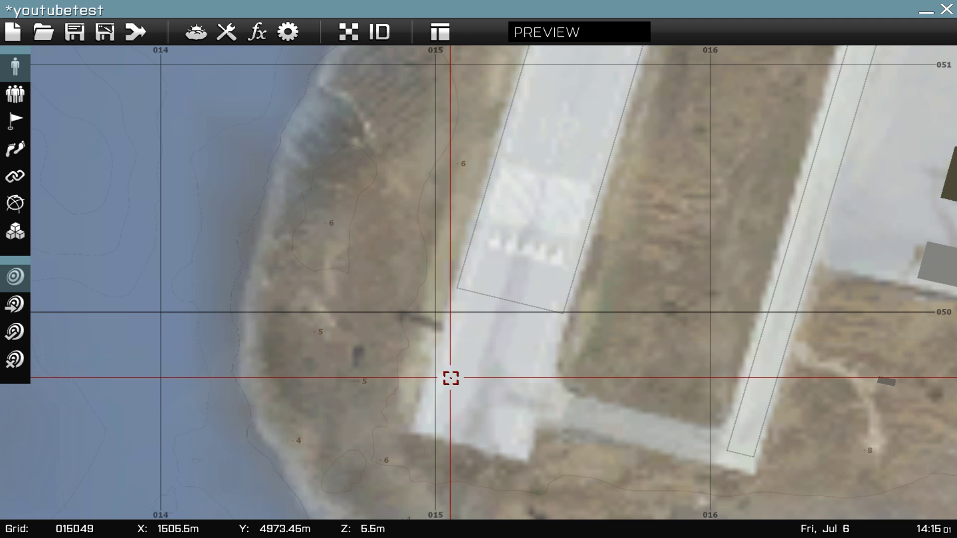
scroll(504, 297, up, 2)
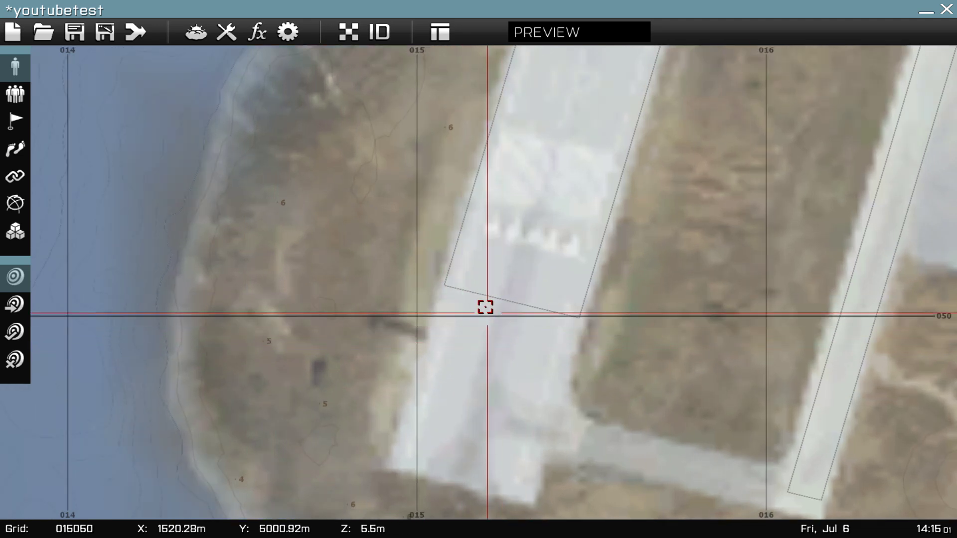
double_click(497, 288)
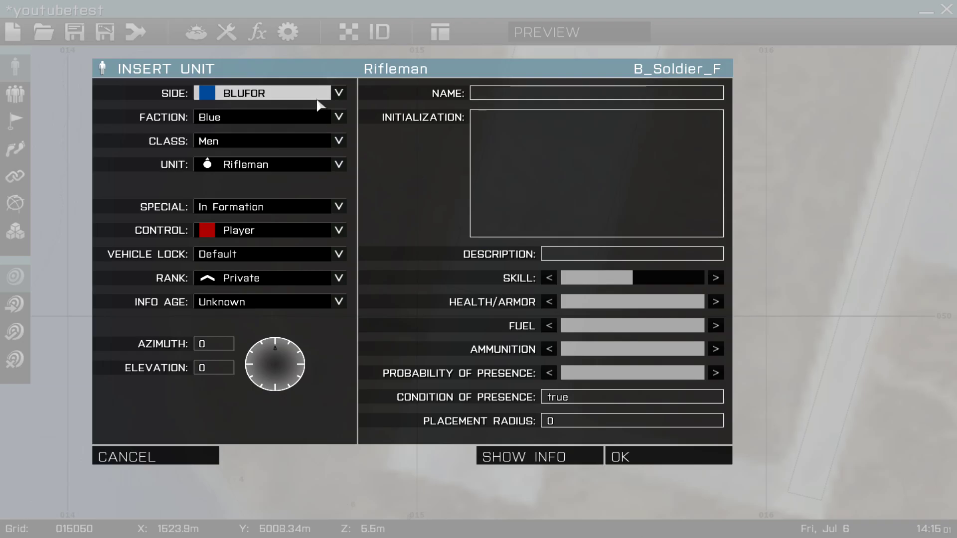
click(295, 229)
click(282, 274)
click(621, 457)
Step: Move the playable rifleman closer to the centreline of the runway, just inside the runway outline
scroll(570, 309, down, 1)
scroll(557, 305, up, 1)
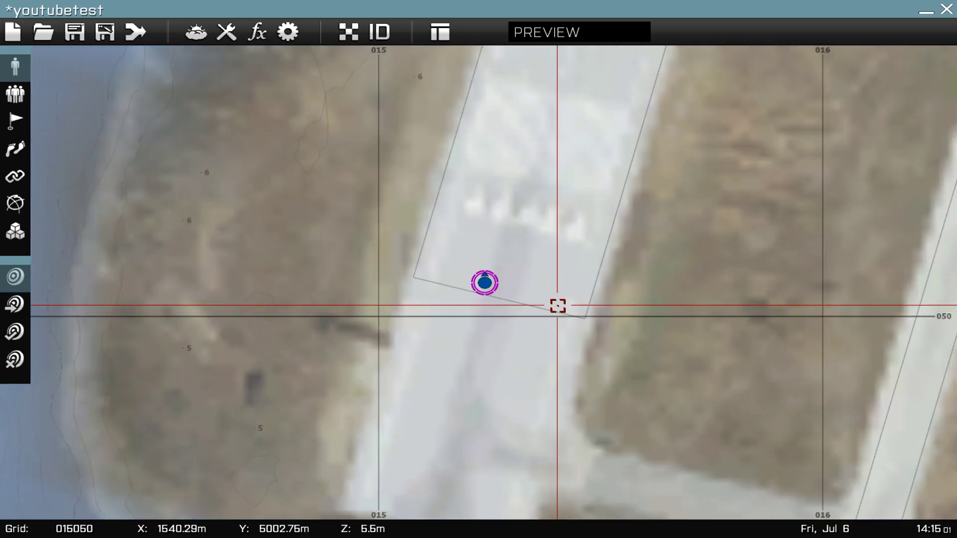
right_drag(558, 305, 617, 323)
drag(545, 302, 569, 289)
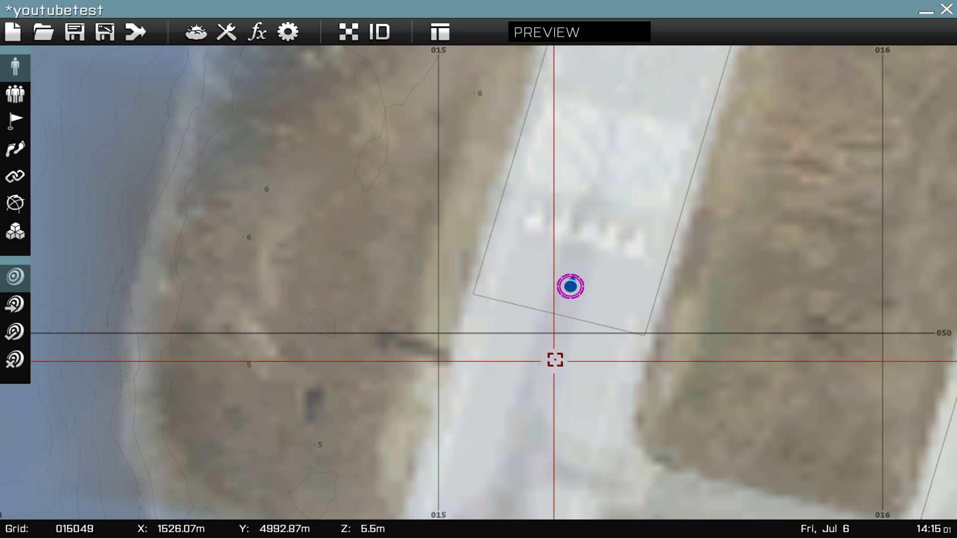
Step: Insert a non-playable BLUFOR rifleman southwest of the playable one and paste two copies in a row beside it
right_drag(555, 359, 560, 312)
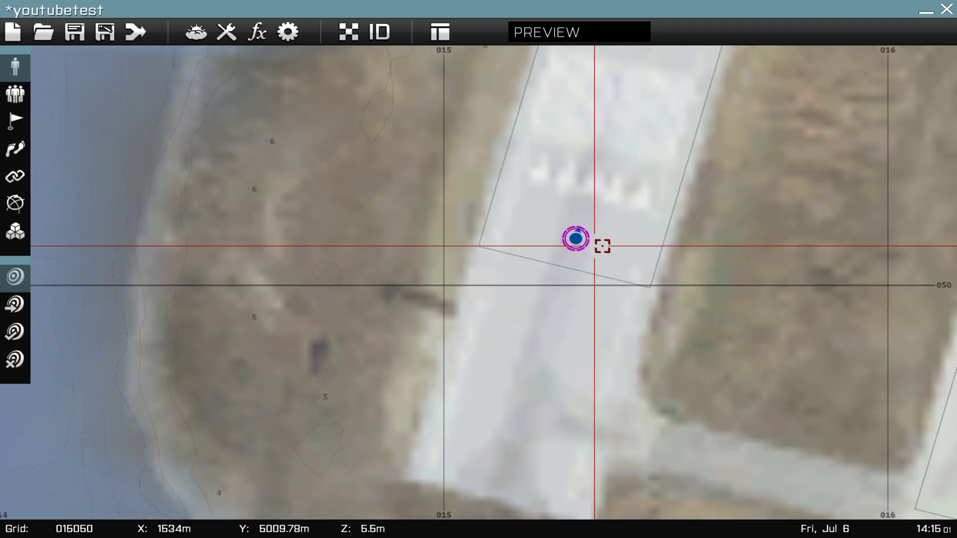
double_click(523, 285)
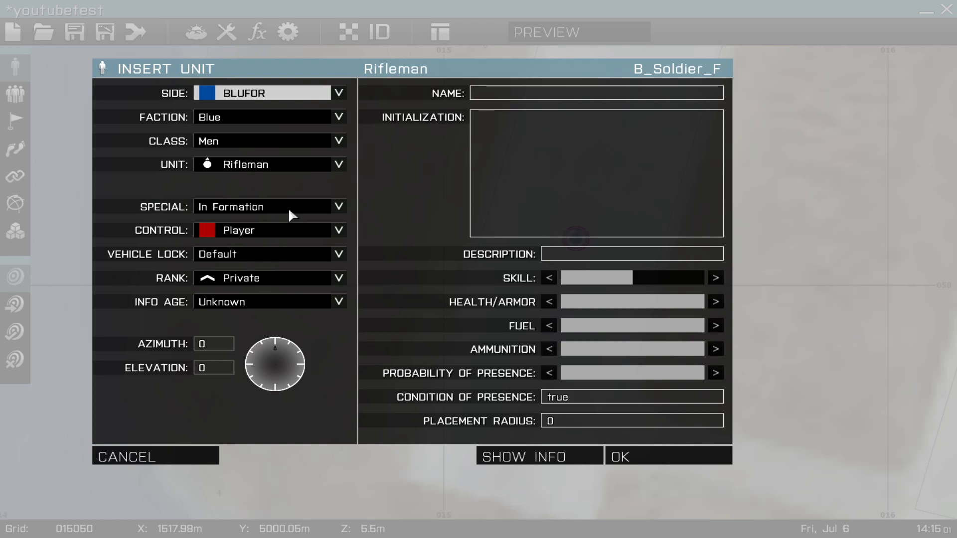
click(300, 231)
click(256, 245)
click(683, 457)
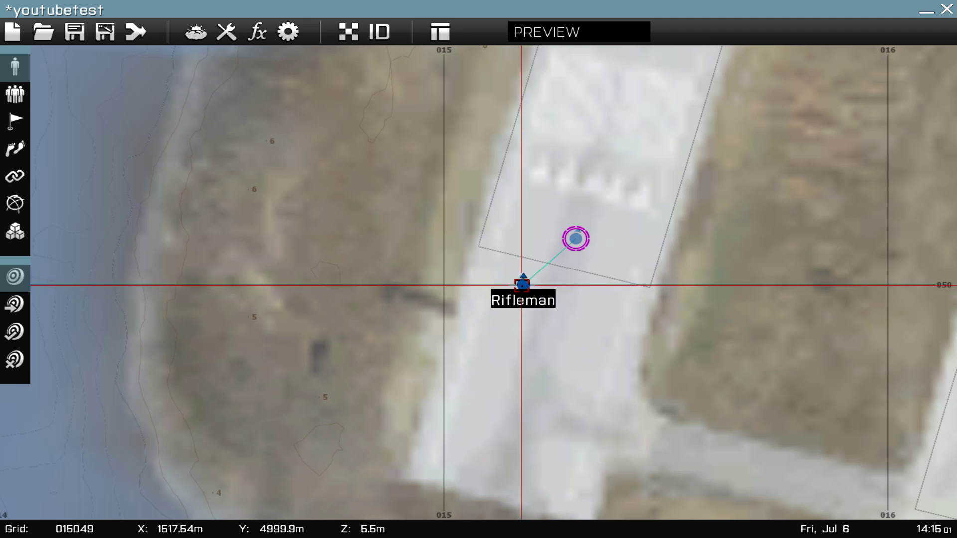
key(ctrl+v)
key(ctrl+v)
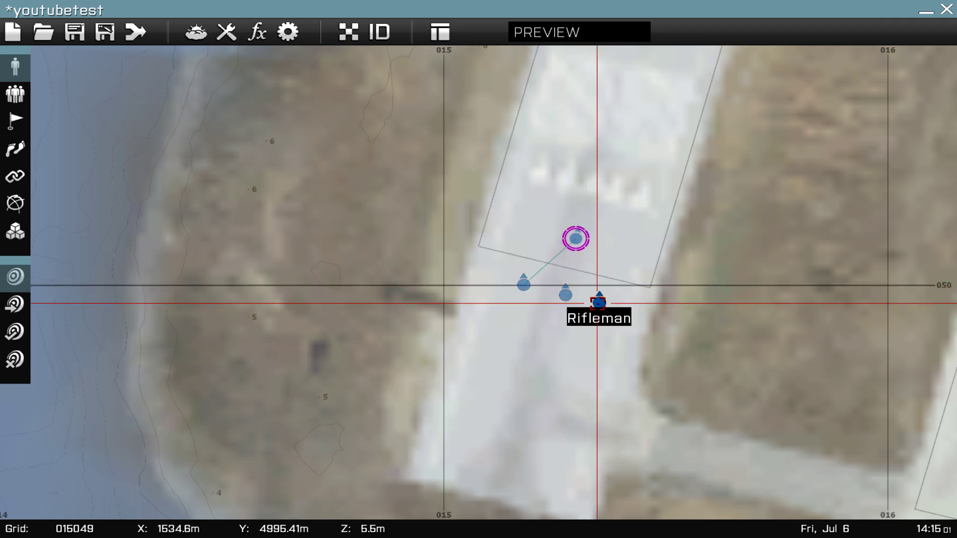
Step: Group the two copied riflemen with the playable rifleman
click(13, 98)
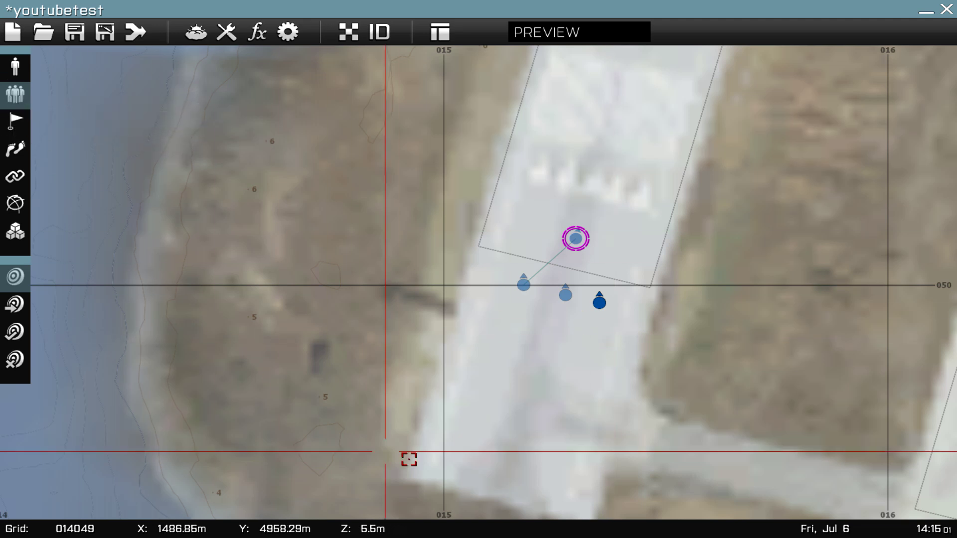
drag(564, 287, 571, 238)
drag(600, 300, 577, 240)
drag(599, 302, 572, 242)
Step: Insert an elliptical trigger with BLUFOR activation on the runway, just north of the squad
scroll(576, 258, down, 6)
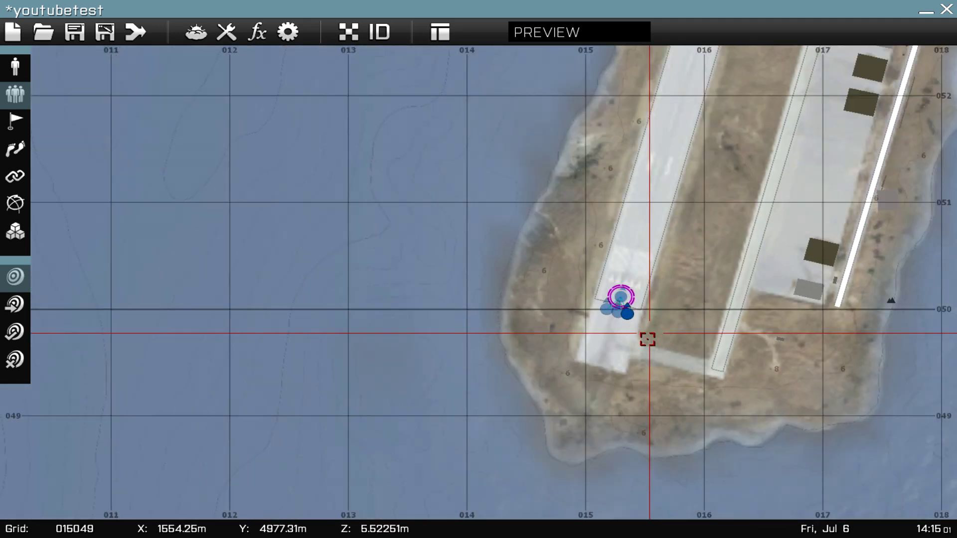
scroll(643, 333, up, 3)
scroll(667, 316, down, 1)
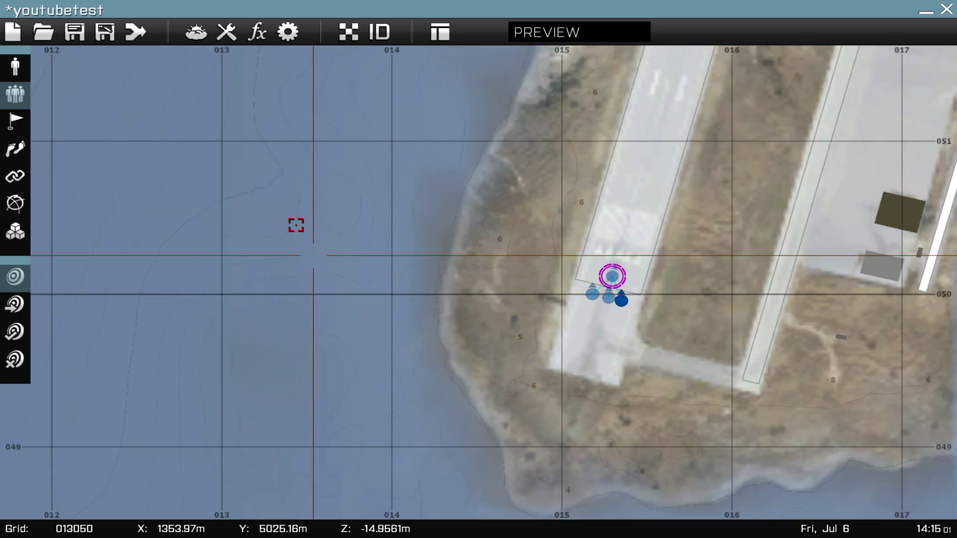
right_drag(285, 220, 255, 318)
click(16, 113)
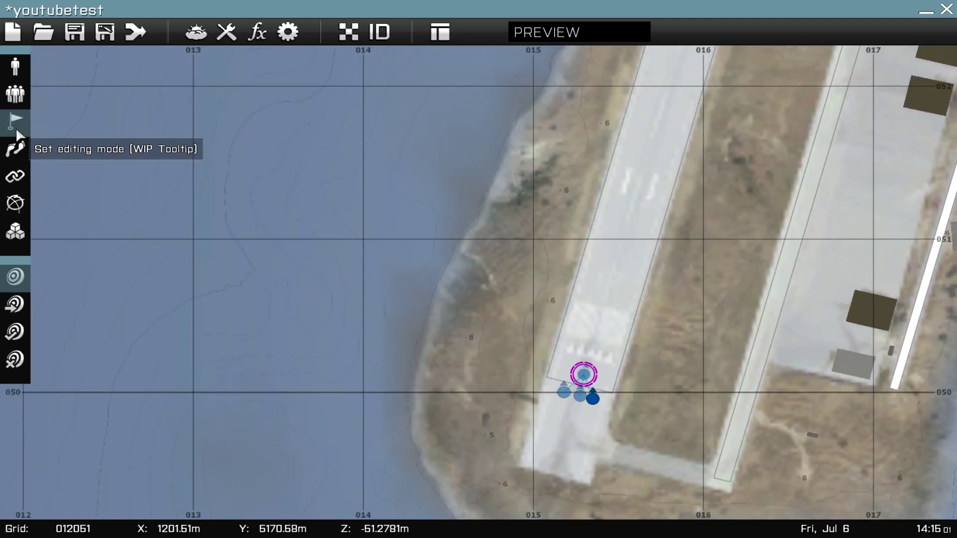
right_drag(349, 265, 261, 229)
scroll(495, 367, up, 6)
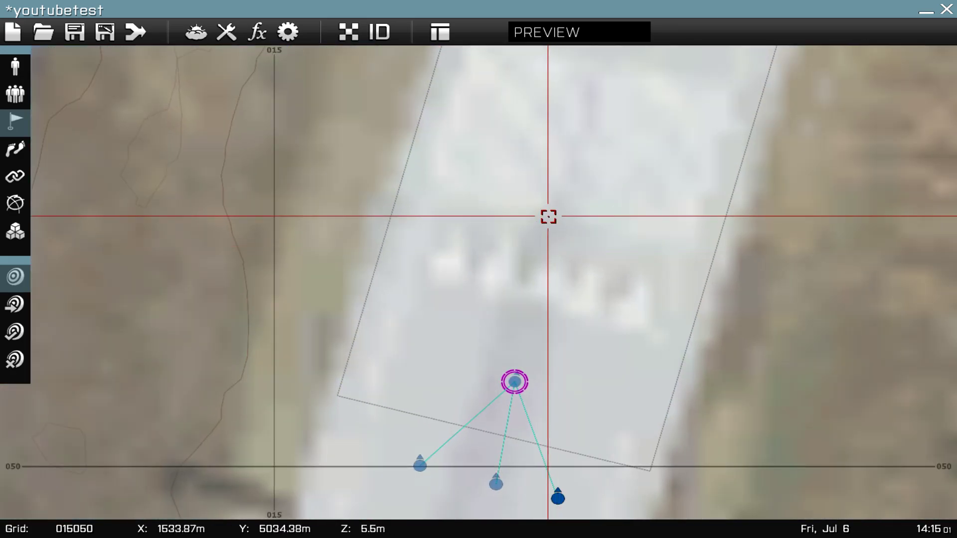
double_click(605, 410)
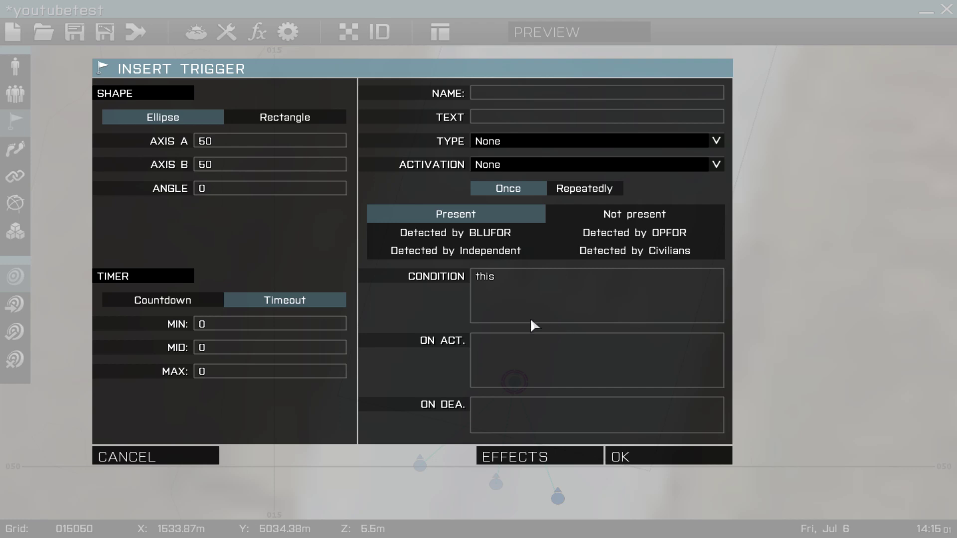
click(144, 457)
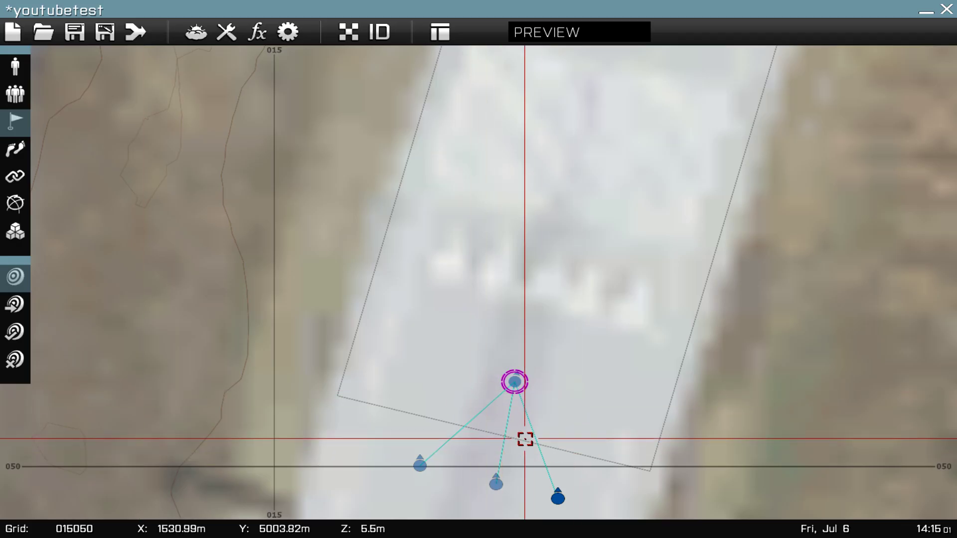
scroll(526, 438, up, 2)
scroll(543, 318, down, 3)
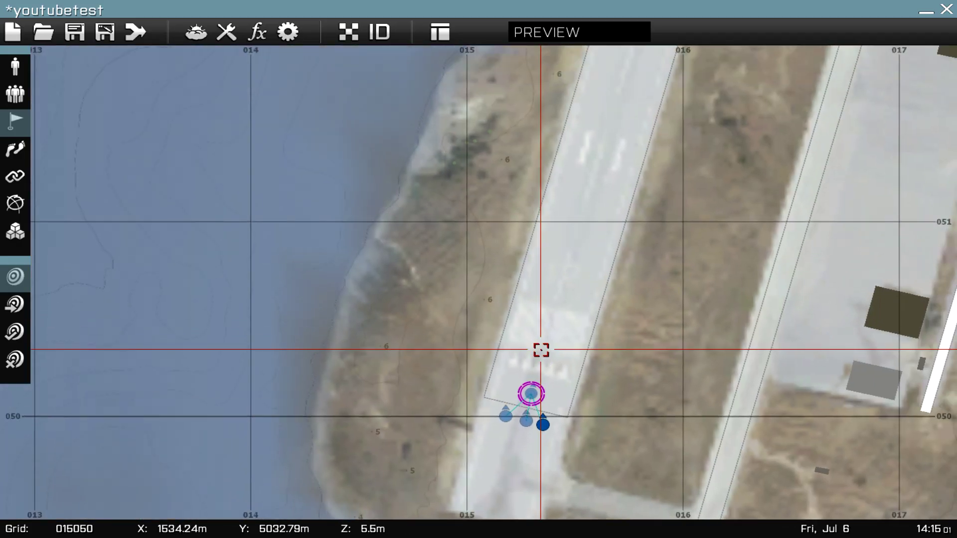
scroll(541, 349, up, 2)
scroll(541, 350, down, 2)
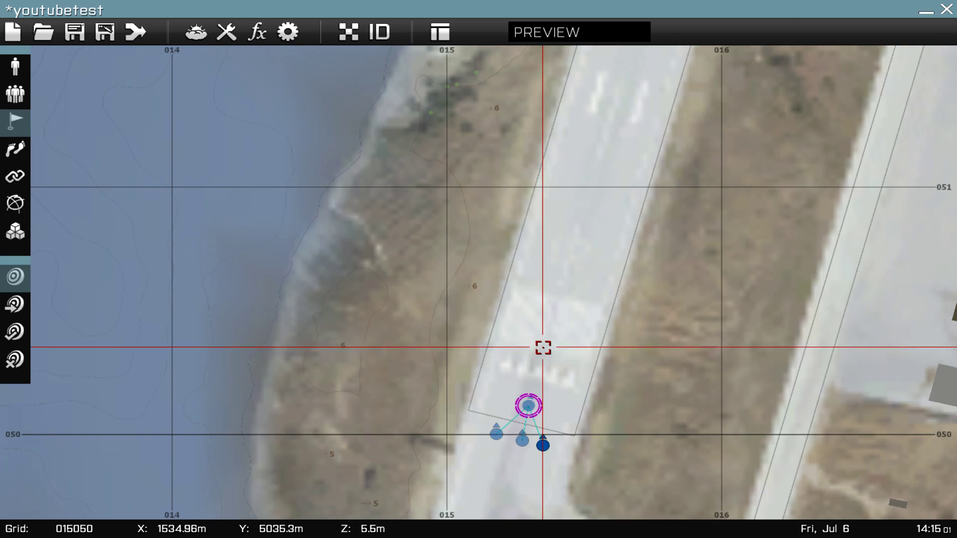
double_click(542, 352)
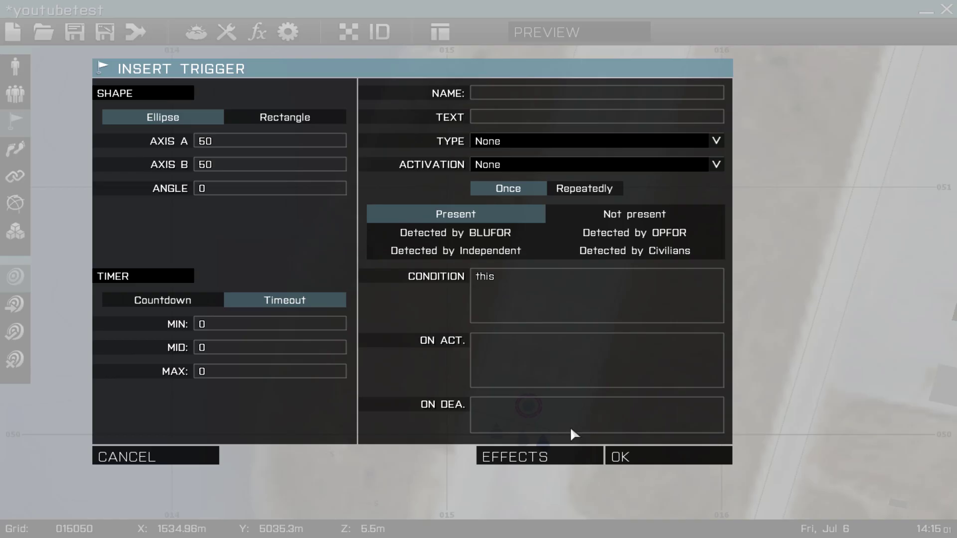
click(567, 162)
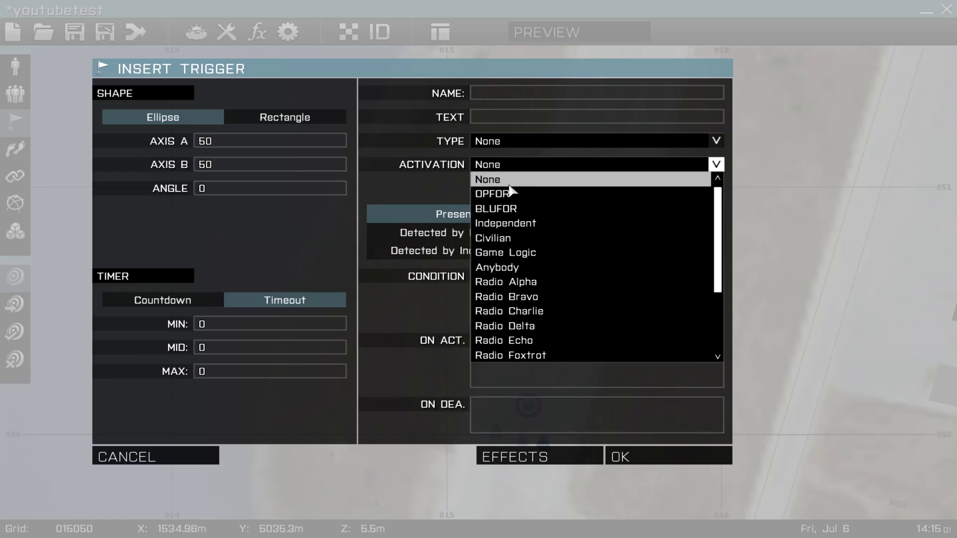
click(512, 208)
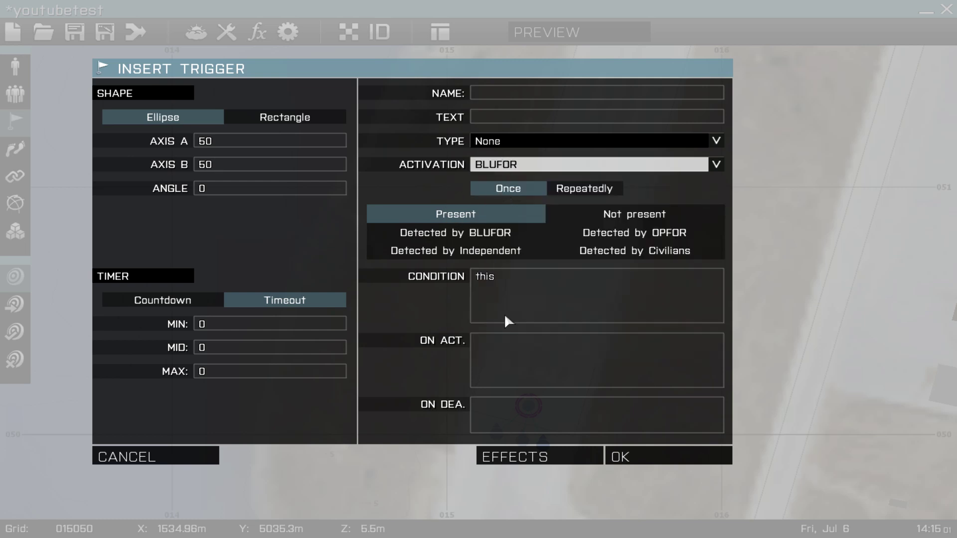
click(628, 462)
Step: Move the trigger further north along the runway, away from the squad
scroll(628, 433, down, 1)
scroll(627, 432, up, 2)
drag(520, 328, 564, 211)
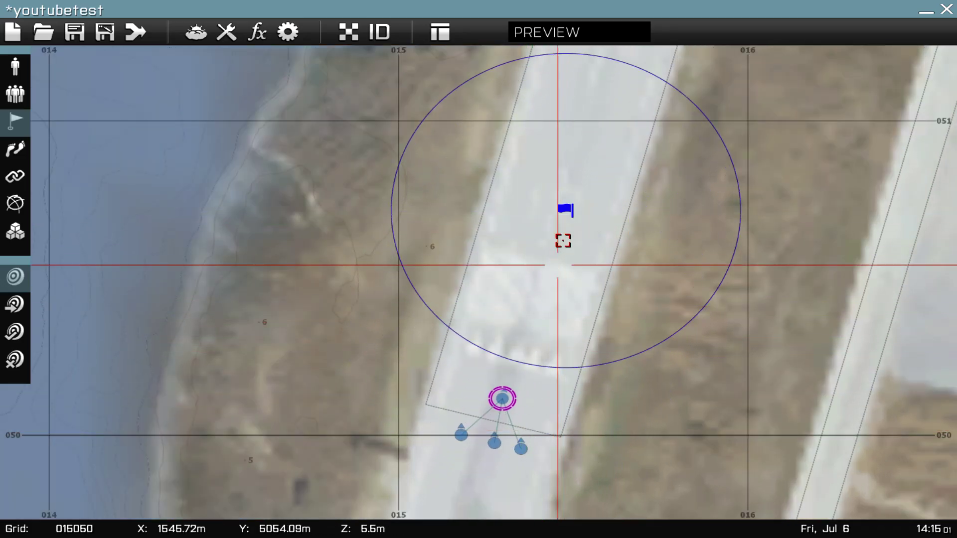
Step: Set the trigger's axes A and B to 20 and move it back toward the squad, centred on the runway
double_click(564, 210)
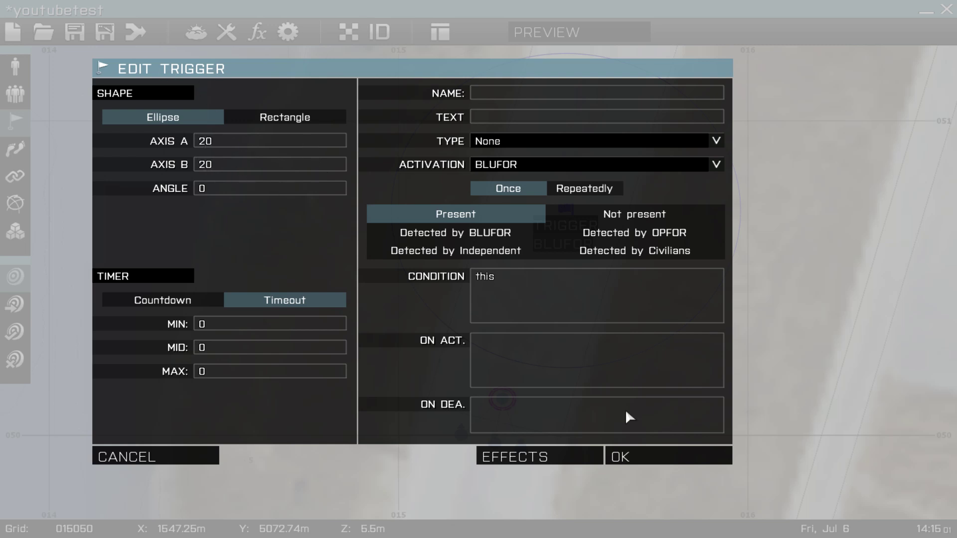
click(668, 449)
scroll(587, 367, down, 2)
scroll(586, 365, up, 4)
scroll(566, 286, down, 3)
right_drag(566, 298, 571, 276)
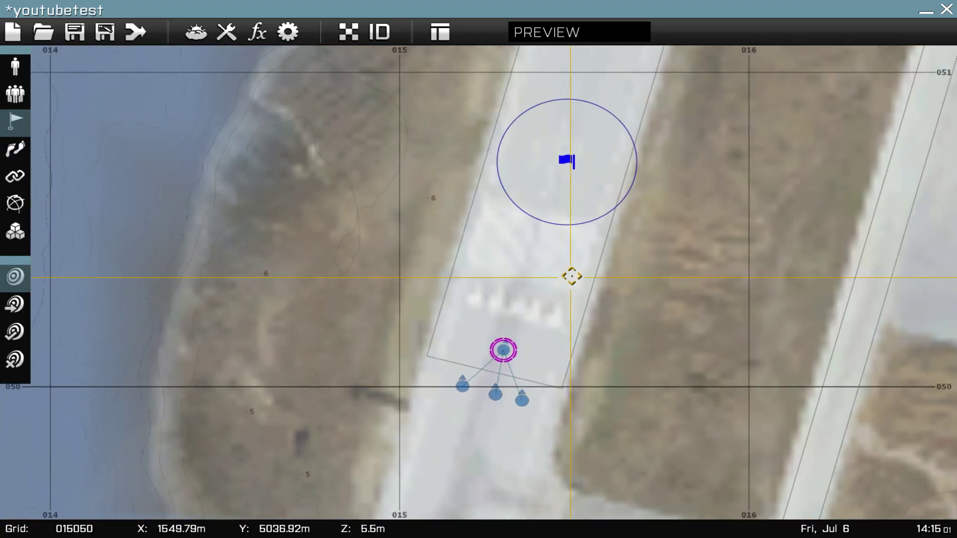
scroll(555, 231, up, 3)
scroll(562, 132, down, 1)
drag(566, 131, 536, 226)
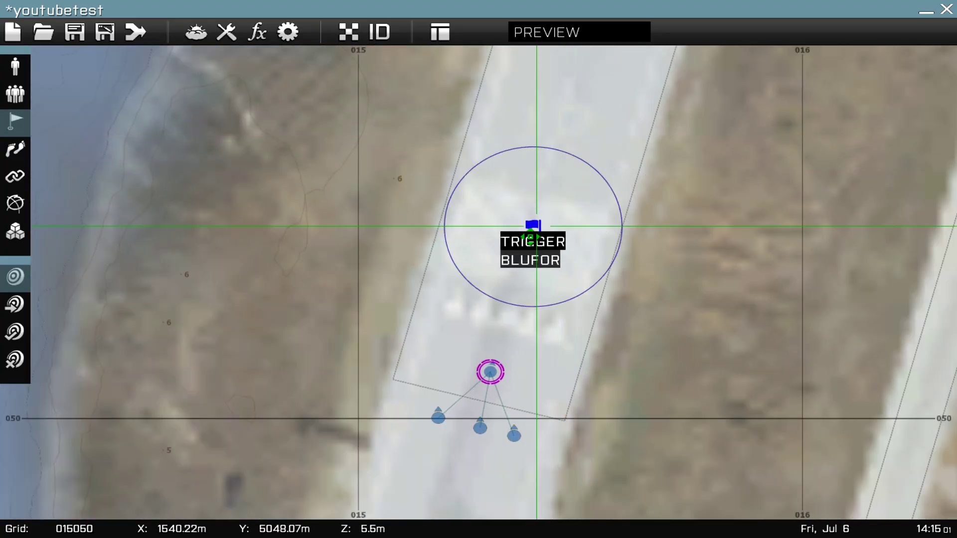
Step: Set the trigger's activation code to hint "Your trigger works if you see this message"
double_click(531, 235)
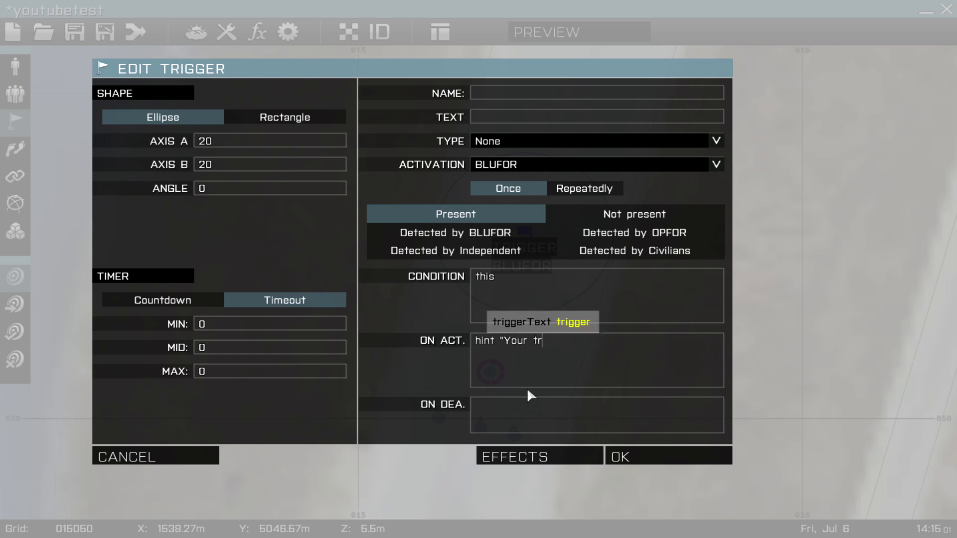
text(wor)
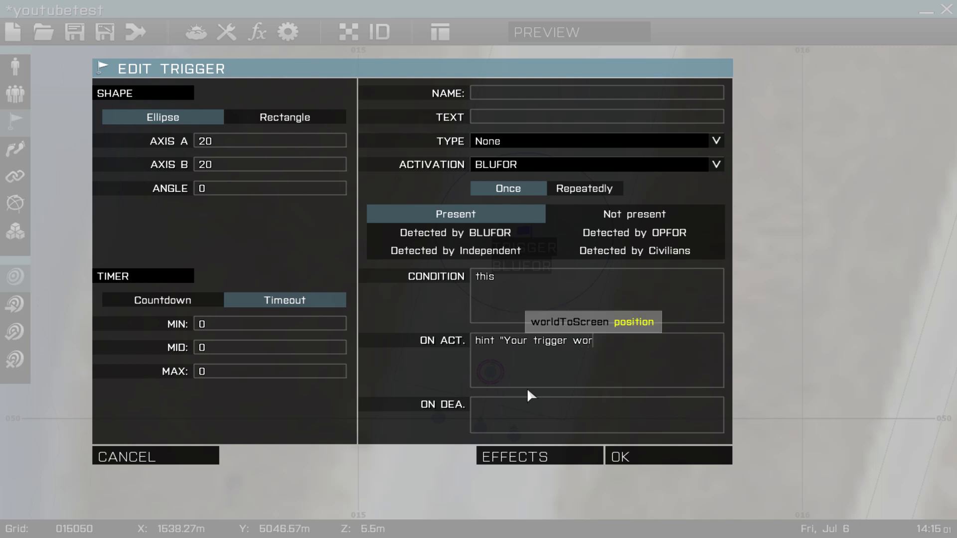
text(ks if you)
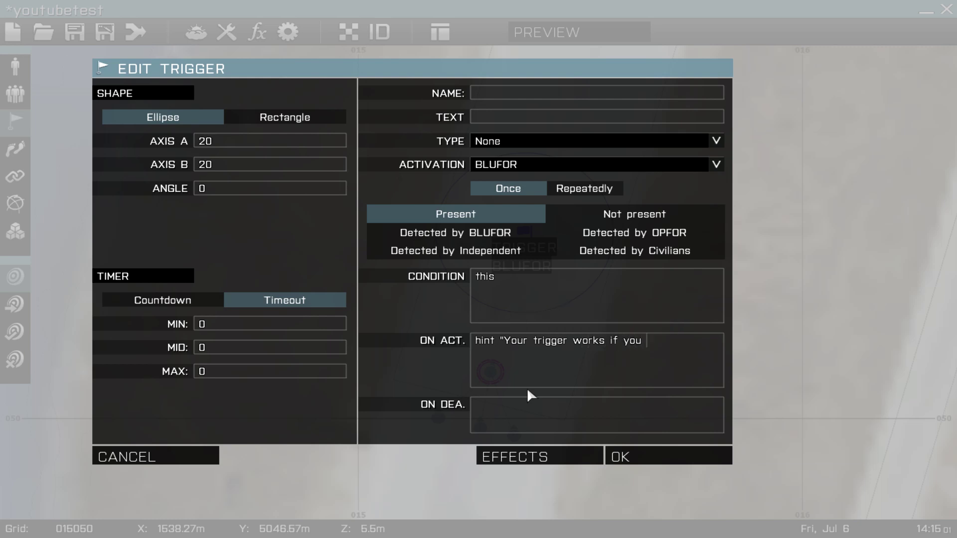
text( see this message)
key(Return)
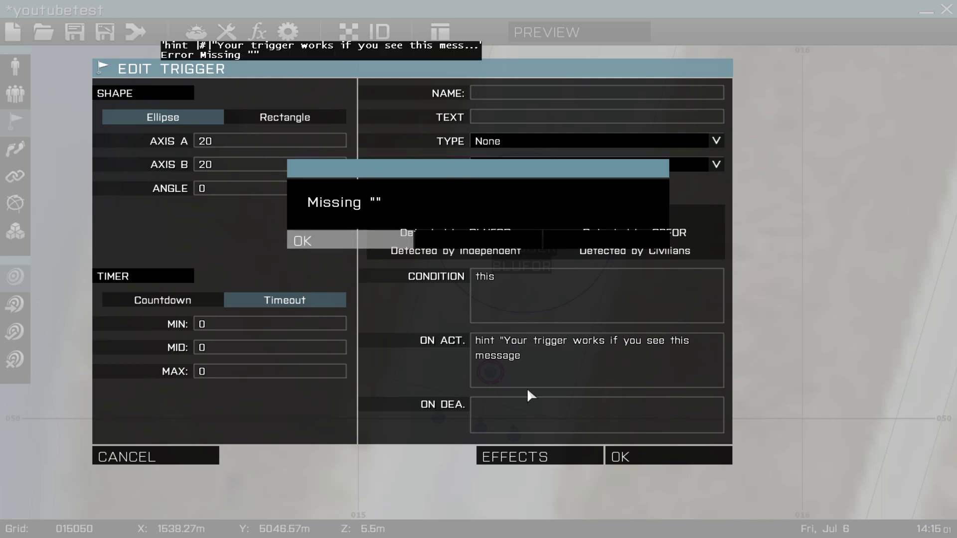
click(302, 241)
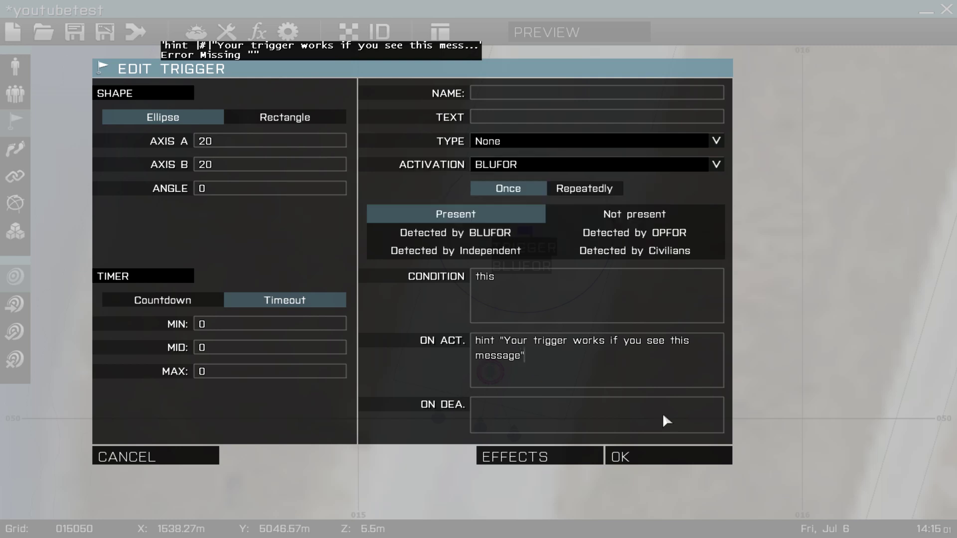
click(651, 457)
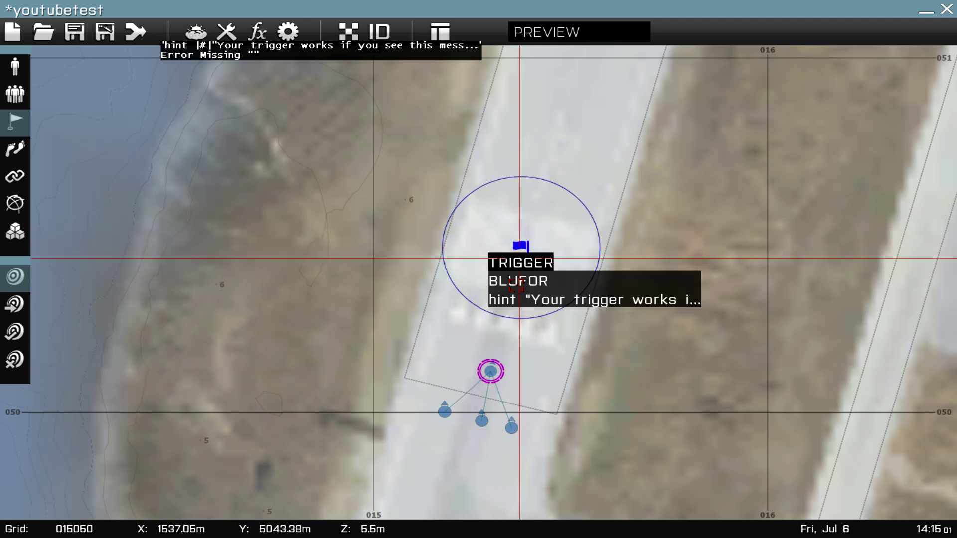
Step: Save the mission and launch its preview with the BLUFOR Alpha 1-1 role assigned to the host player
click(75, 33)
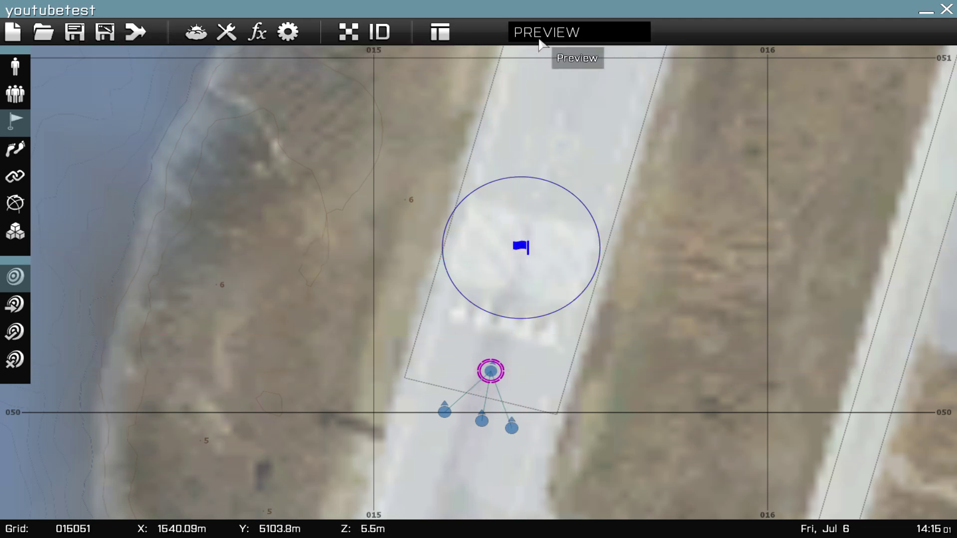
click(540, 40)
click(229, 172)
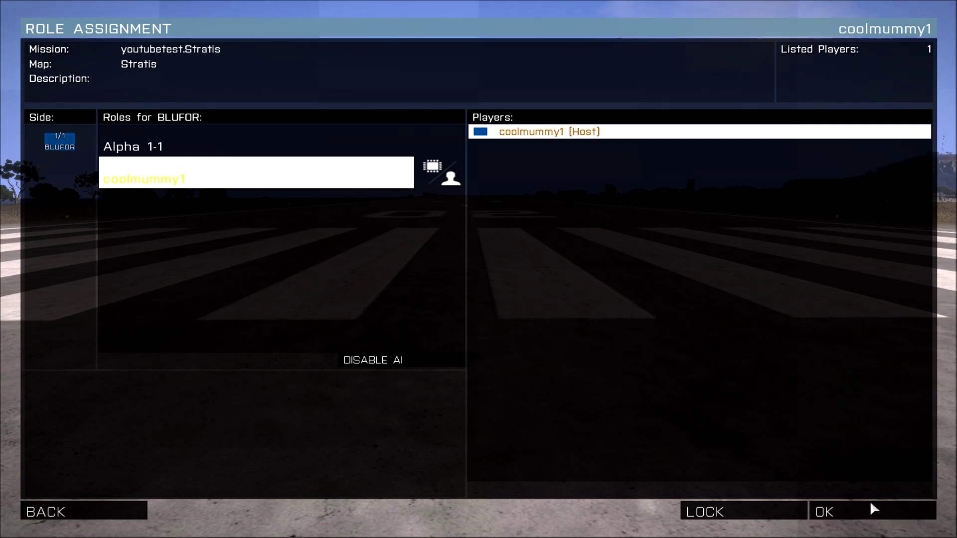
click(875, 509)
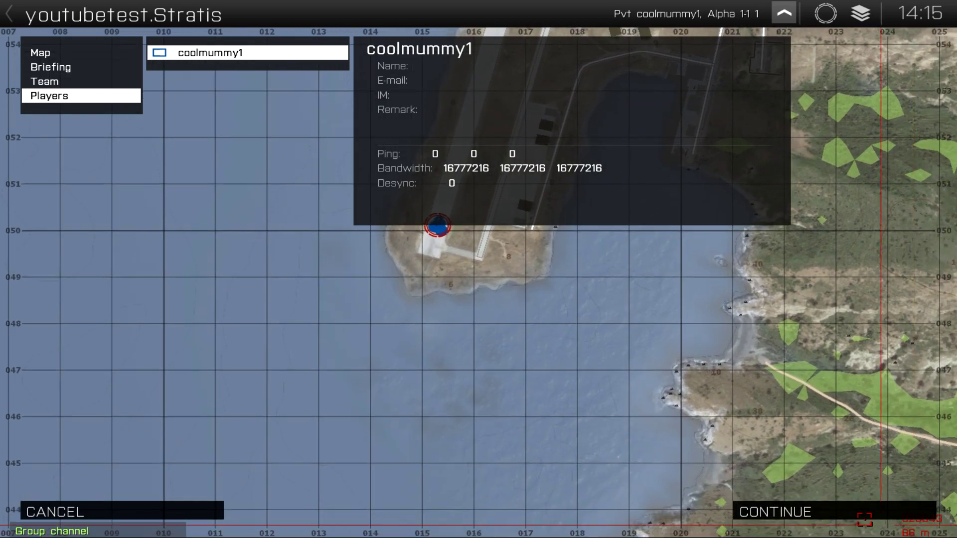
Step: Start the previewed mission, switch to third-person view and walk the soldier forward along the runway into the trigger area
click(864, 515)
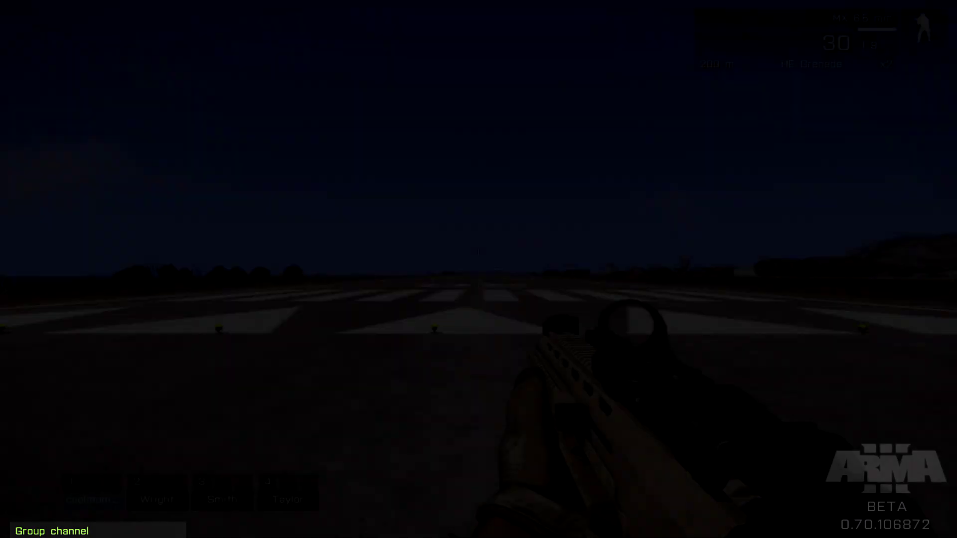
key(KP_Enter)
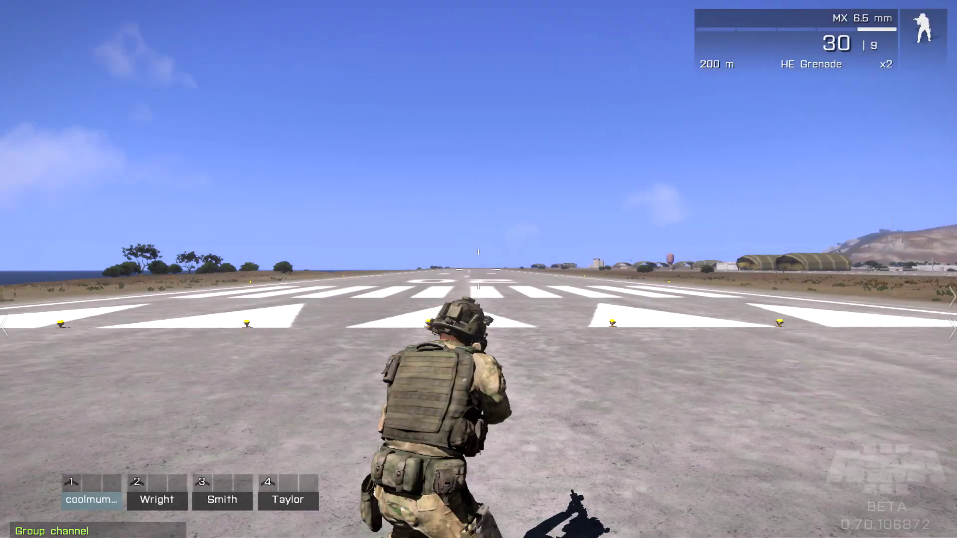
key(KP_Decimal)
key(KP_Decimal)
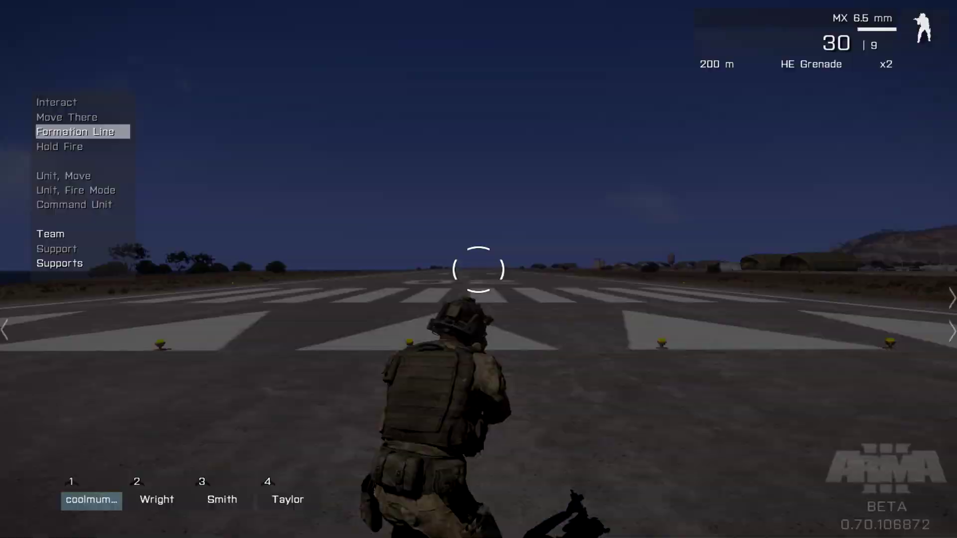
key(w)
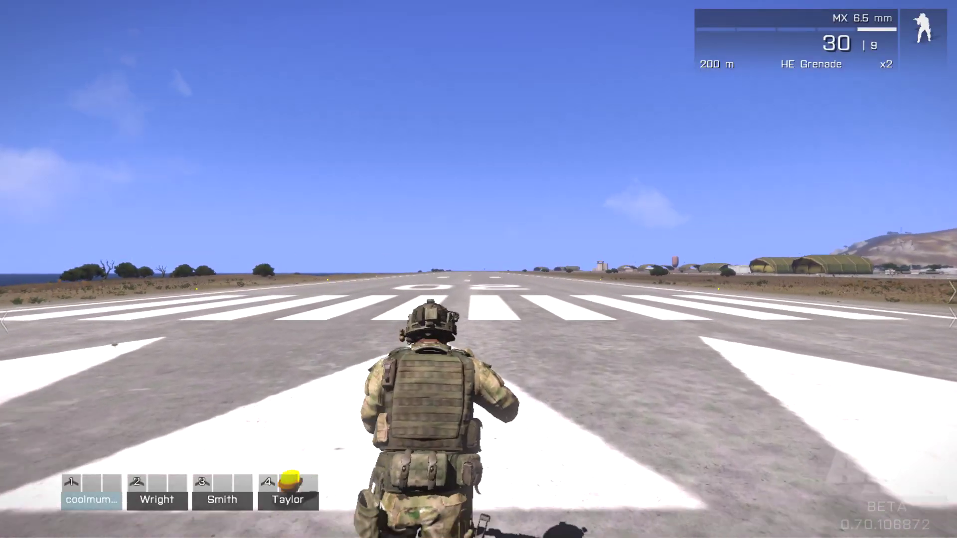
key(w)
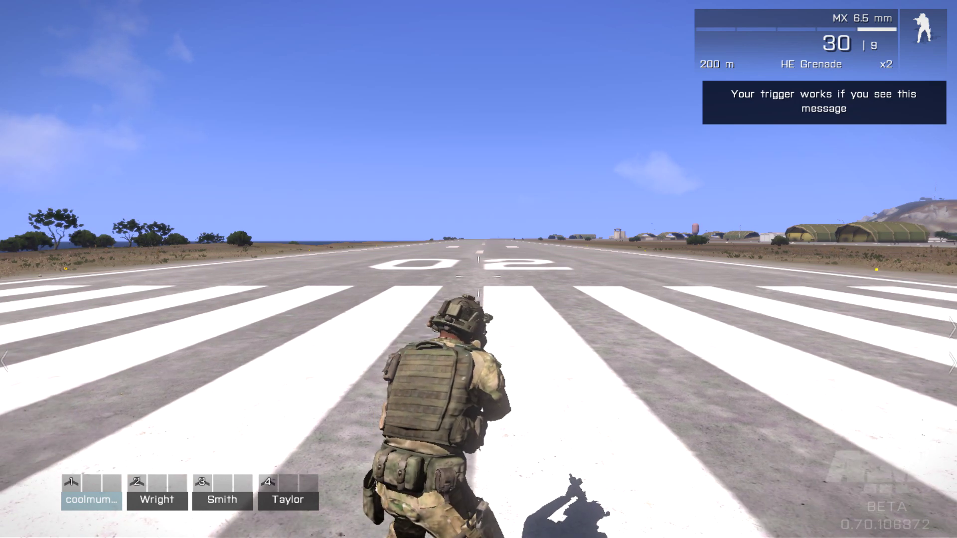
Step: End the mission preview and reopen youtubetest.Stratis for editing
key(Escape)
click(214, 471)
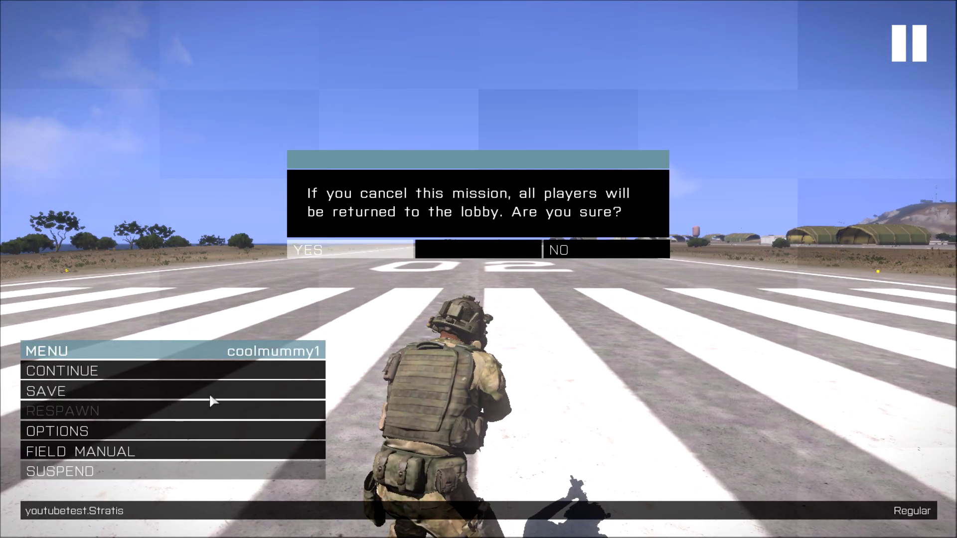
click(352, 254)
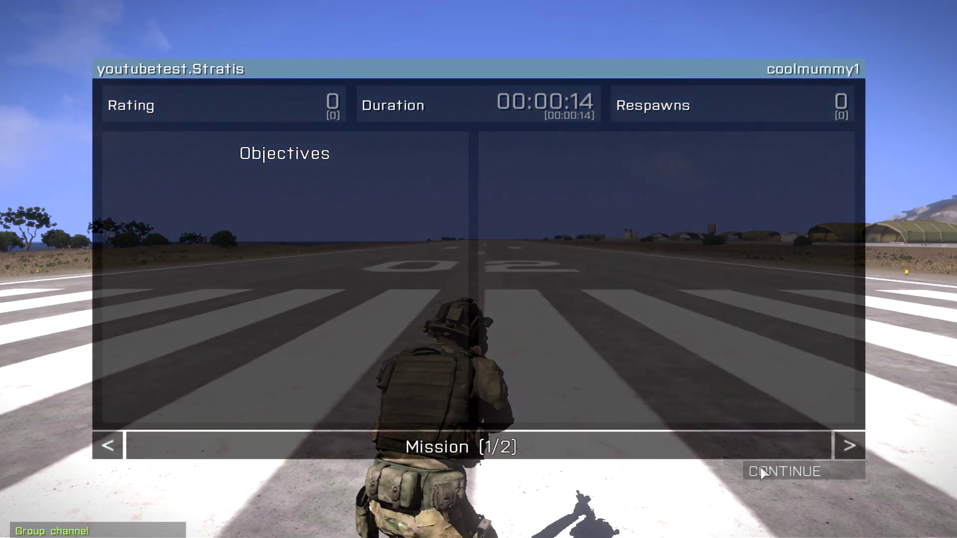
click(763, 473)
click(114, 508)
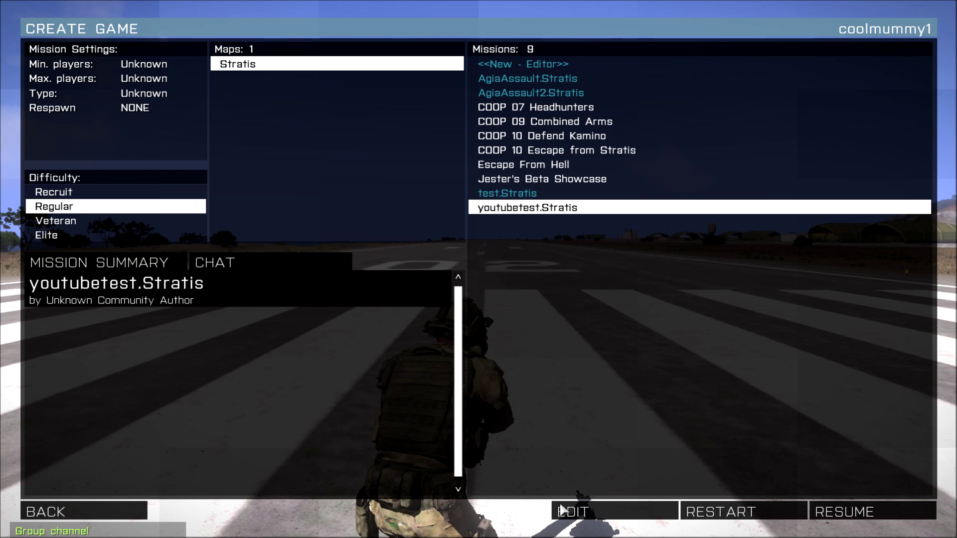
click(573, 511)
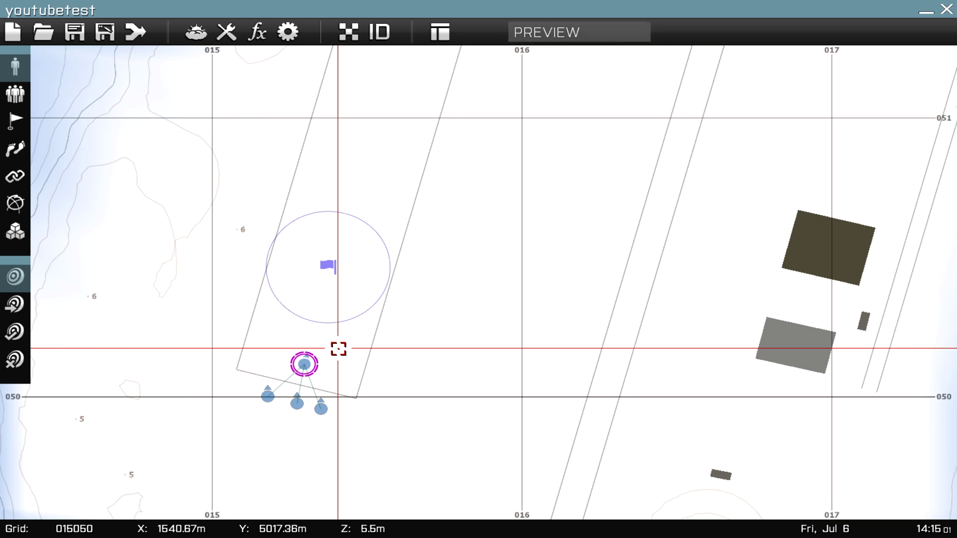
Step: Show the satellite texture on the map and nudge the trigger slightly on the runway north of the squad
scroll(348, 345, up, 3)
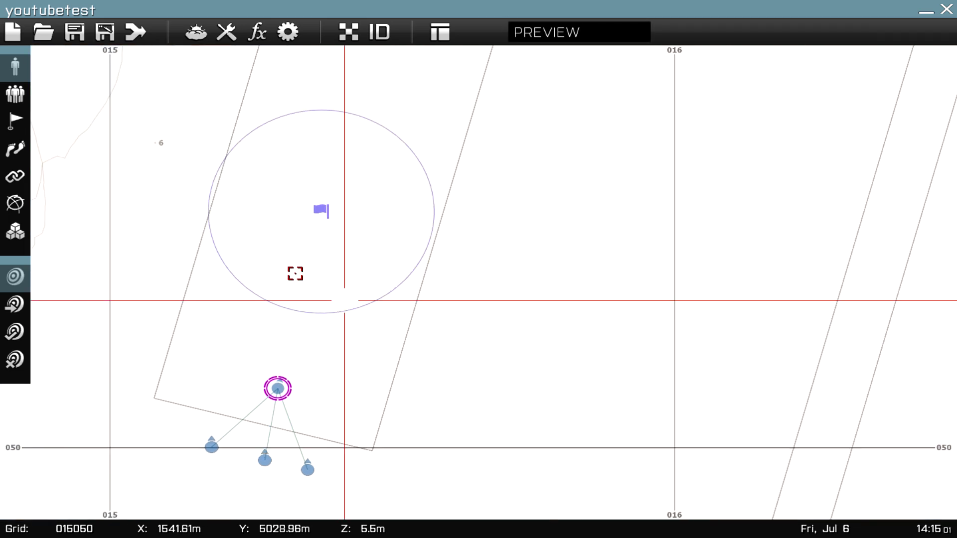
scroll(343, 301, down, 3)
click(348, 32)
scroll(348, 205, down, 2)
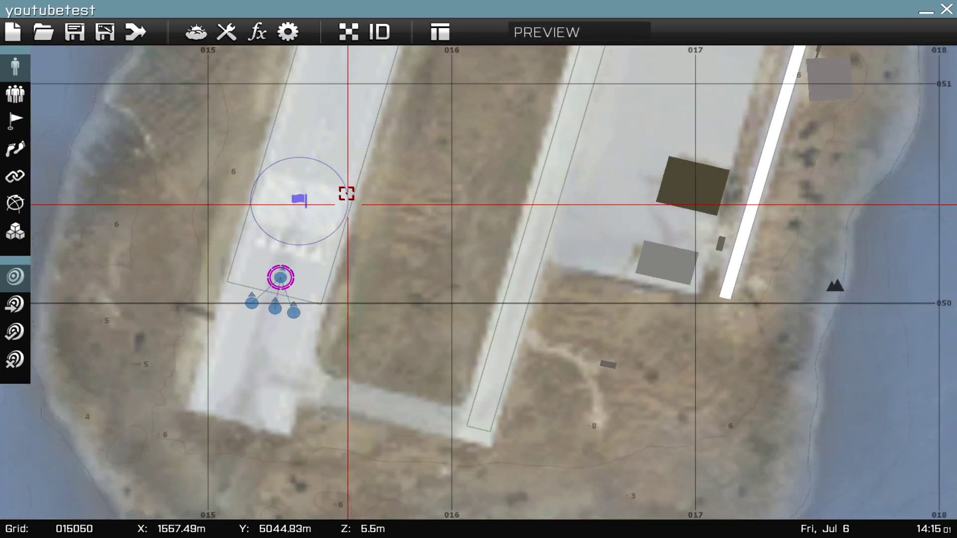
scroll(329, 252, up, 4)
scroll(331, 242, up, 2)
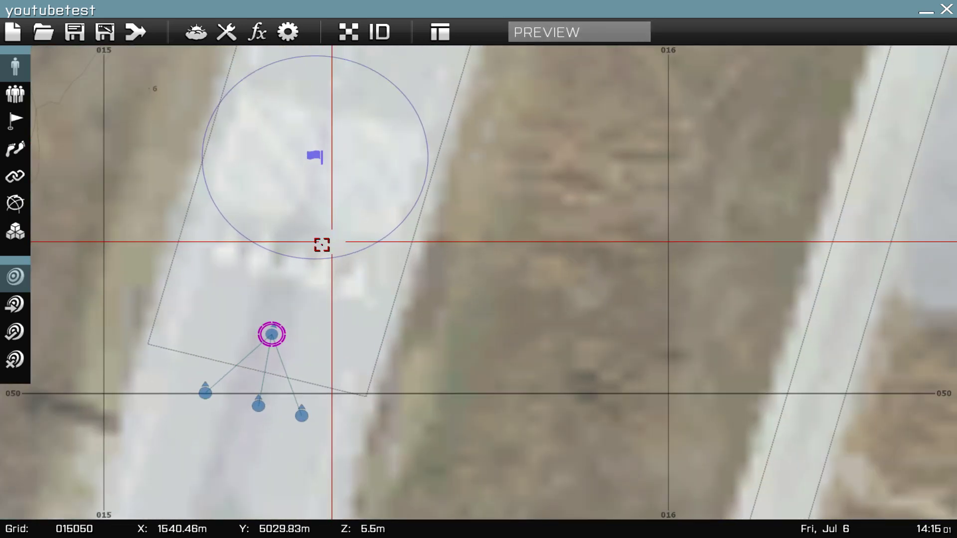
scroll(309, 245, down, 2)
scroll(314, 199, up, 2)
drag(301, 143, 292, 150)
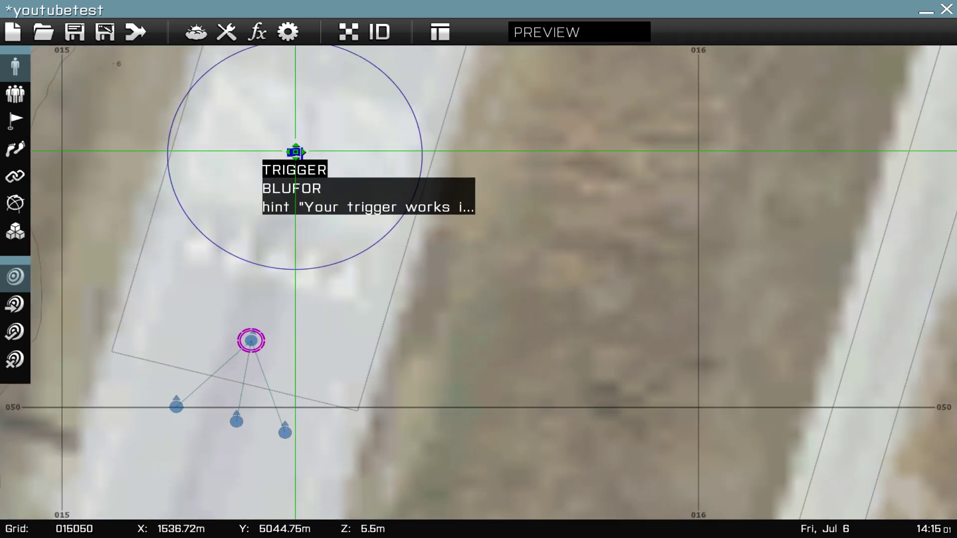
Step: Clear the trigger's activation code and shift the trigger slightly further north along the runway
scroll(359, 267, down, 2)
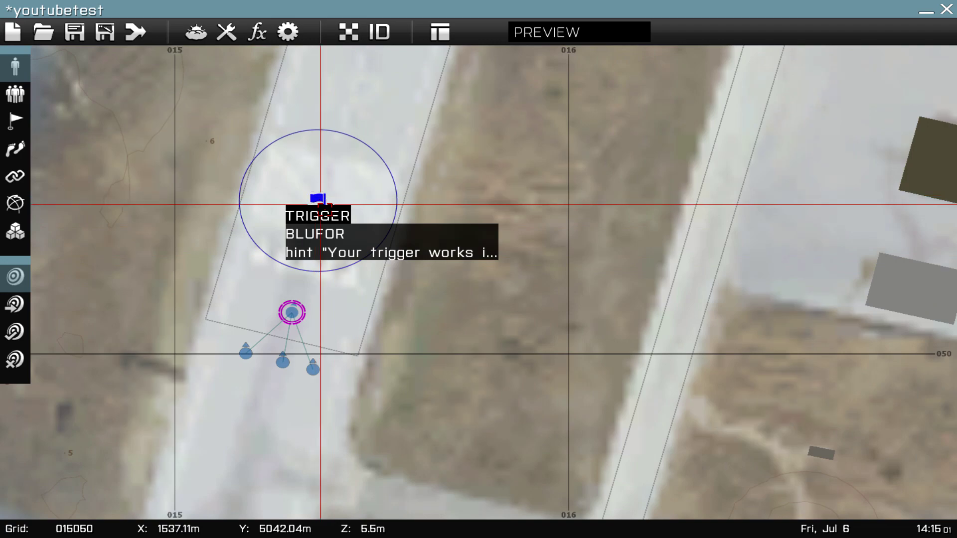
double_click(319, 198)
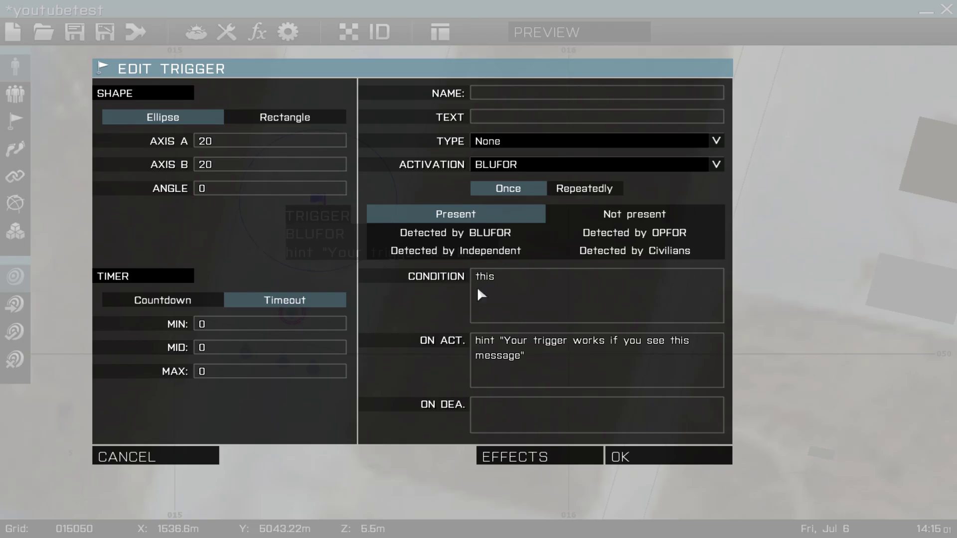
drag(655, 367, 371, 308)
key(BackSpace)
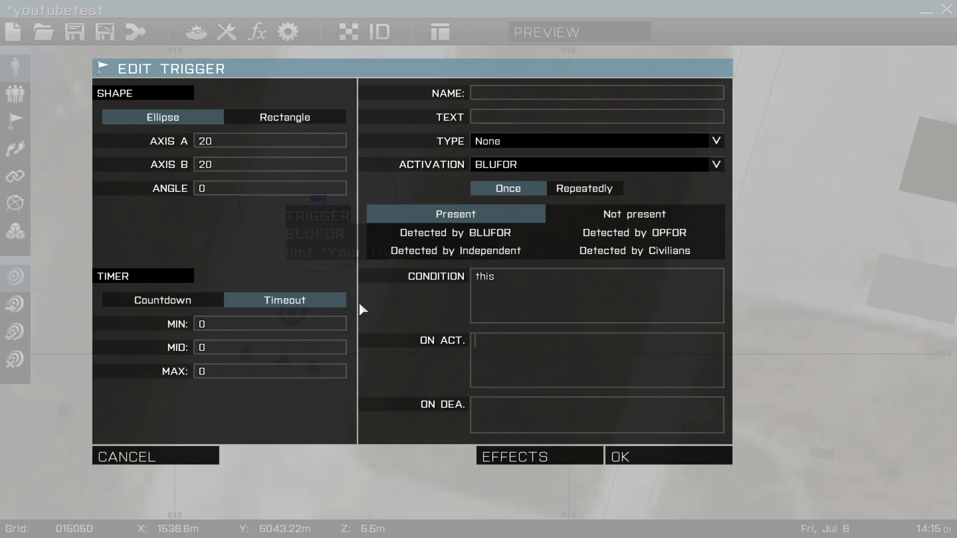
click(677, 454)
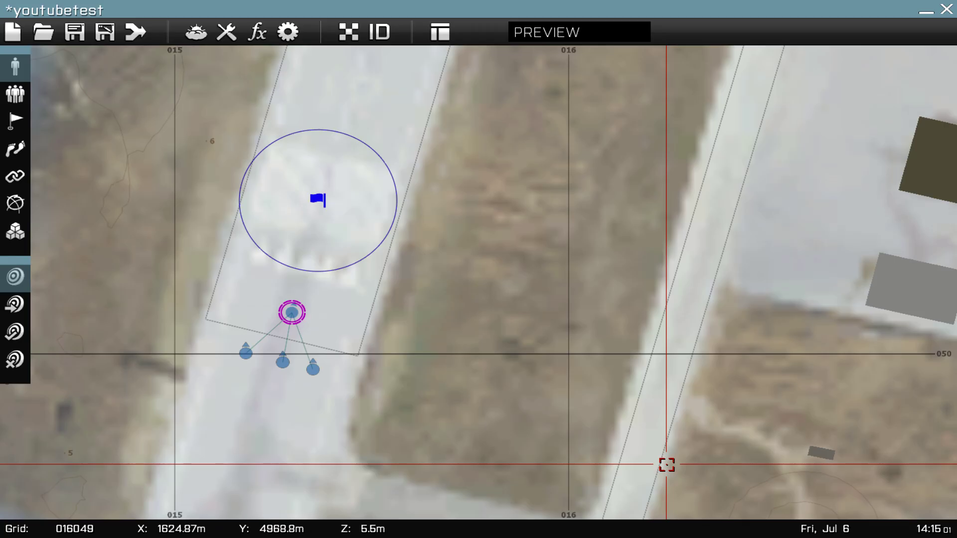
drag(316, 195, 326, 178)
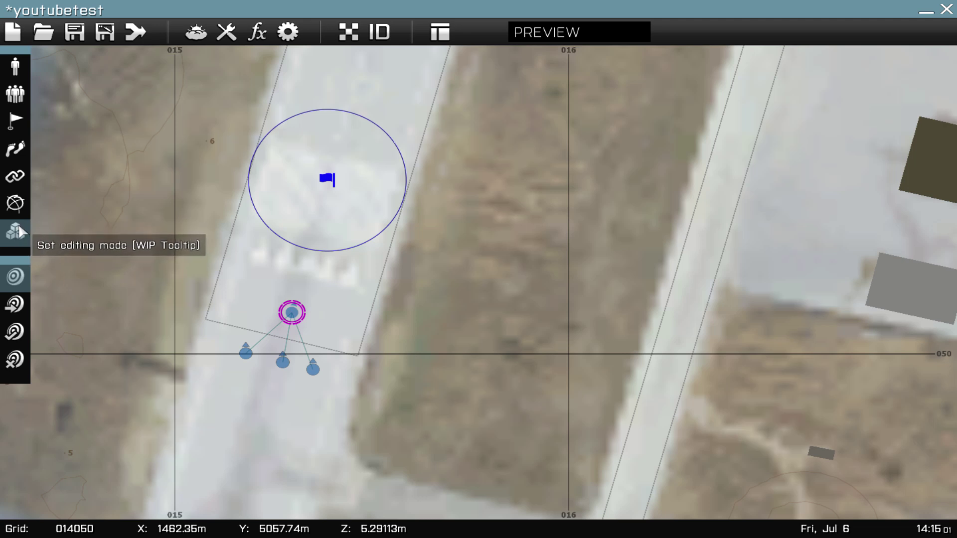
Step: Place an Intel Create Task module east of the squad with task ID task1 and both title and description set to Move Up
scroll(353, 338, down, 3)
scroll(399, 324, up, 2)
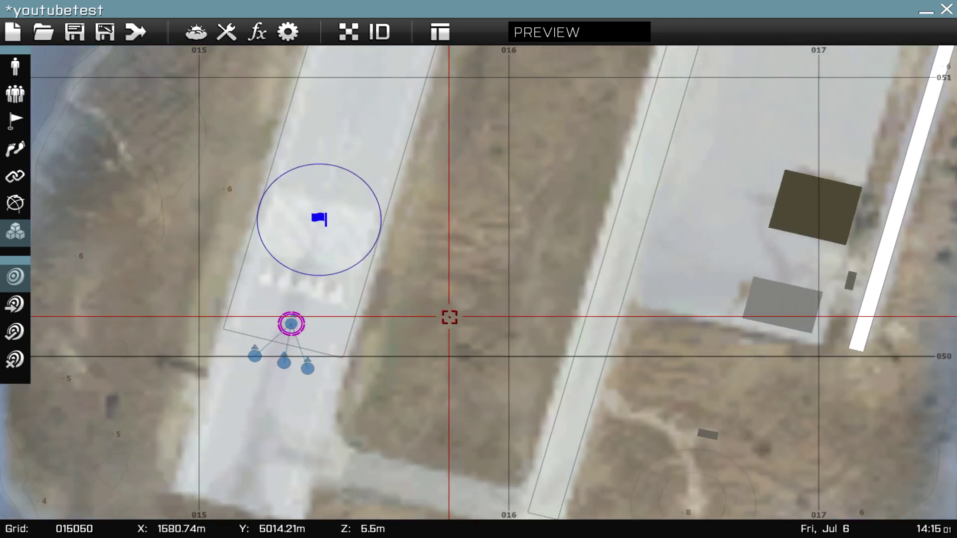
double_click(450, 317)
click(311, 103)
click(312, 101)
click(310, 100)
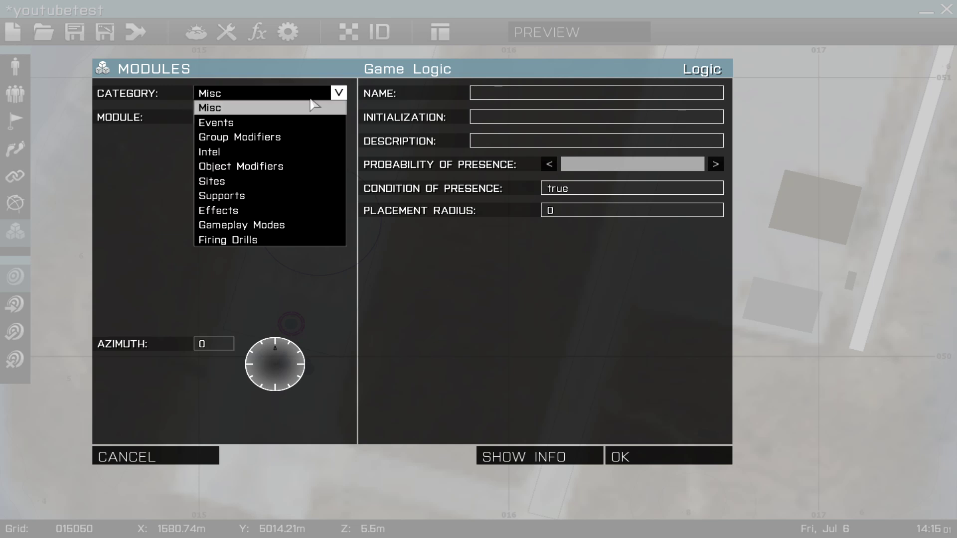
click(269, 152)
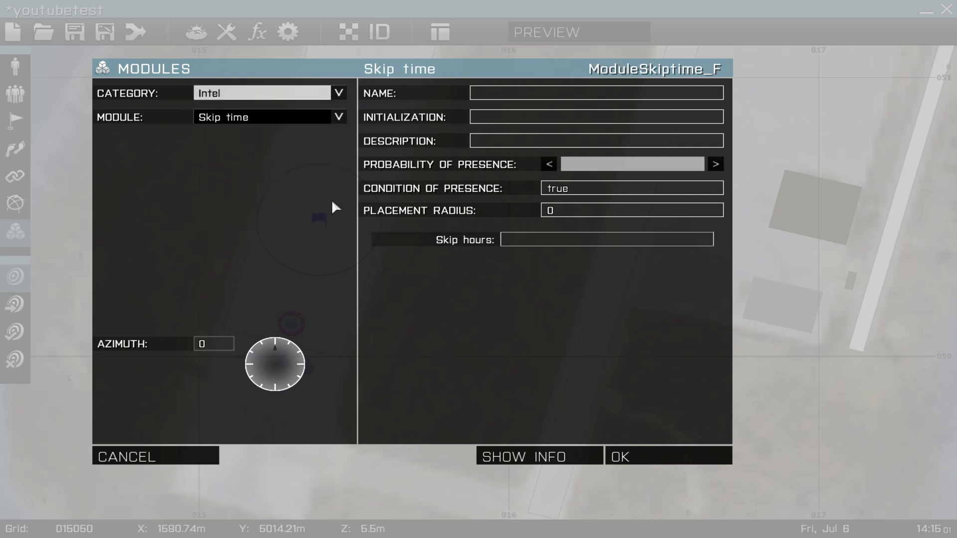
click(272, 117)
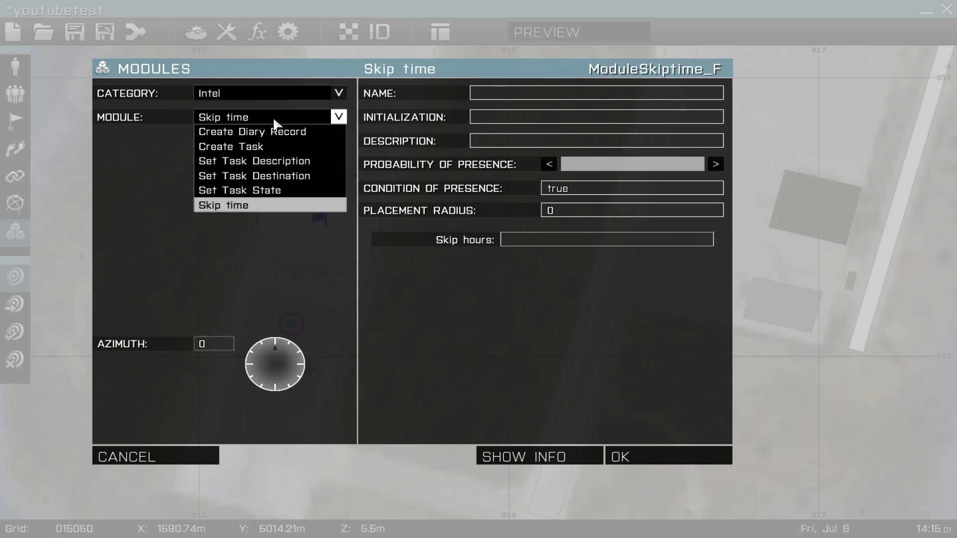
click(271, 149)
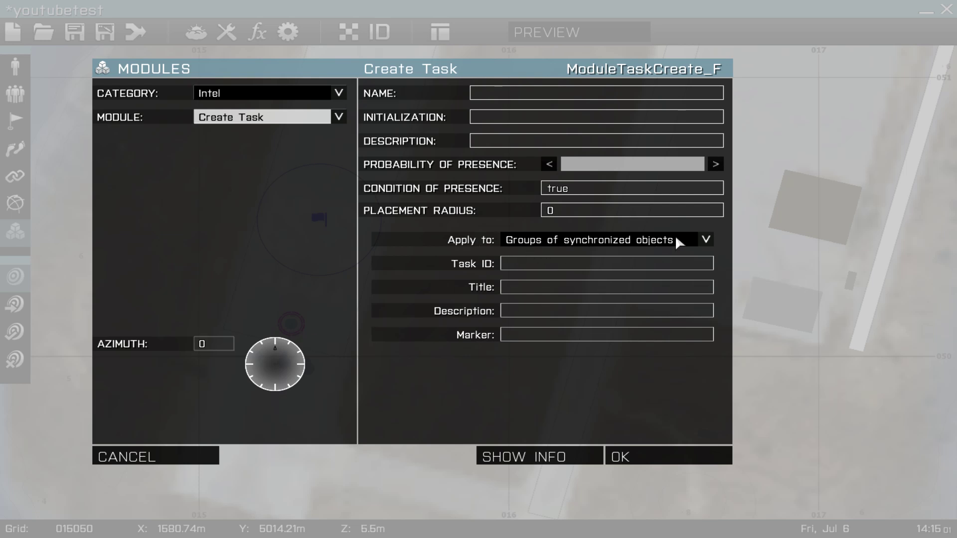
click(518, 264)
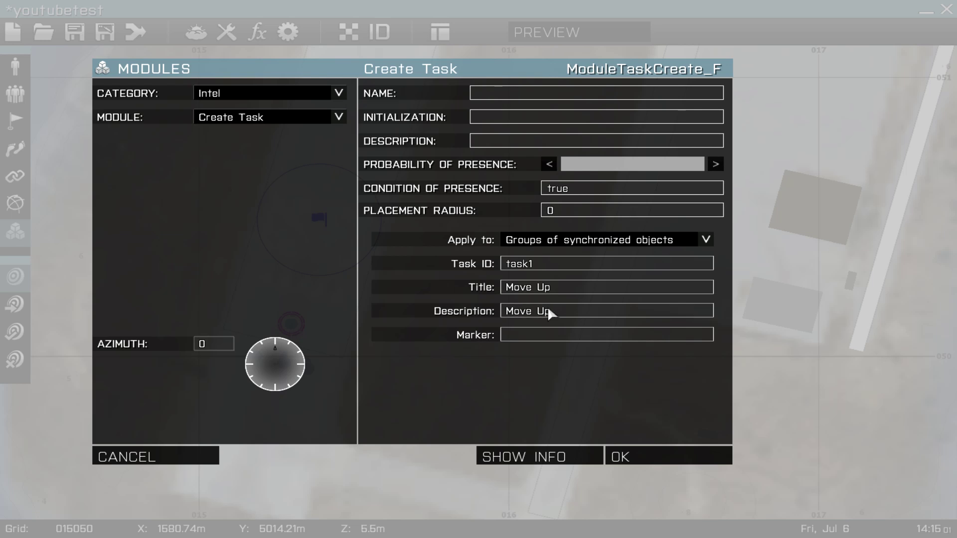
click(636, 456)
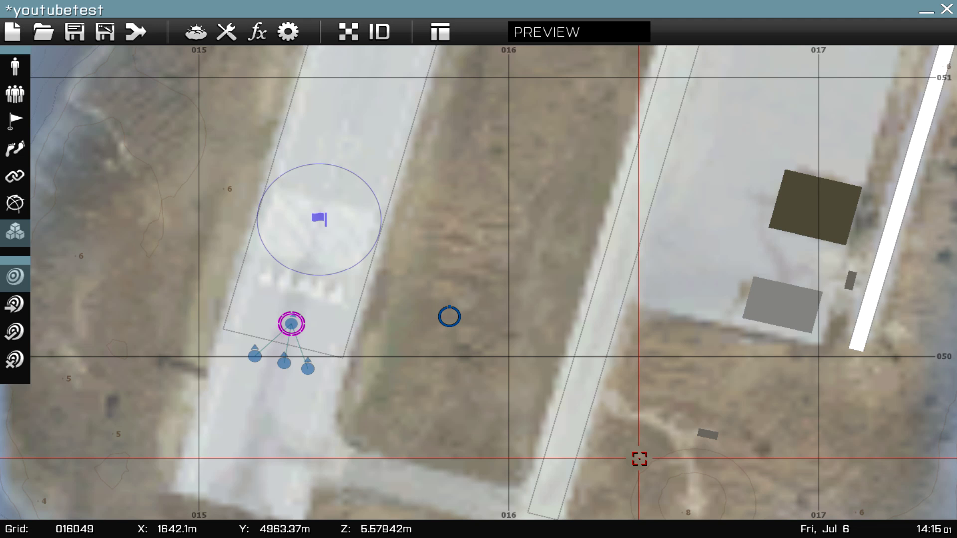
Step: Move the Create Task module northwest toward the runway and review its settings without changing them
scroll(473, 424, up, 4)
scroll(394, 359, down, 3)
scroll(378, 284, up, 2)
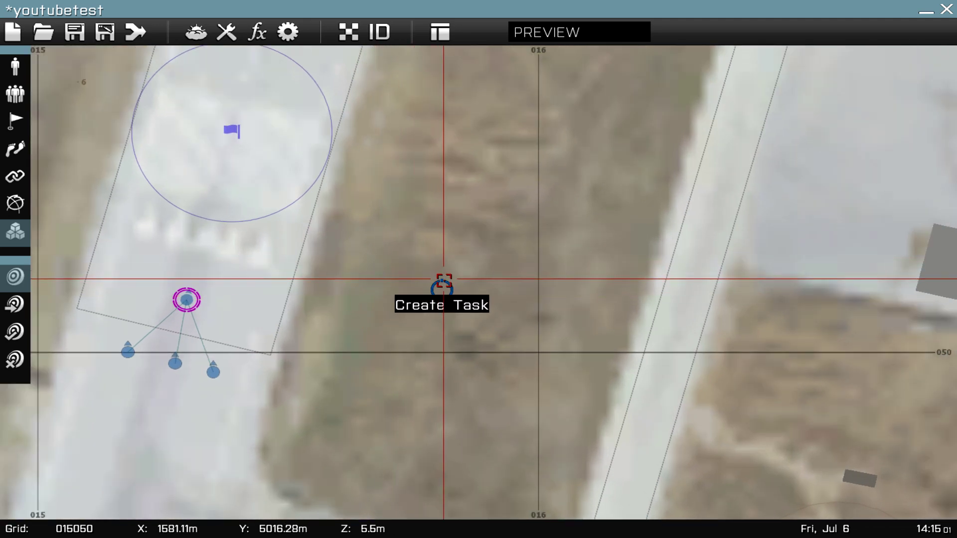
drag(443, 281, 406, 235)
double_click(407, 235)
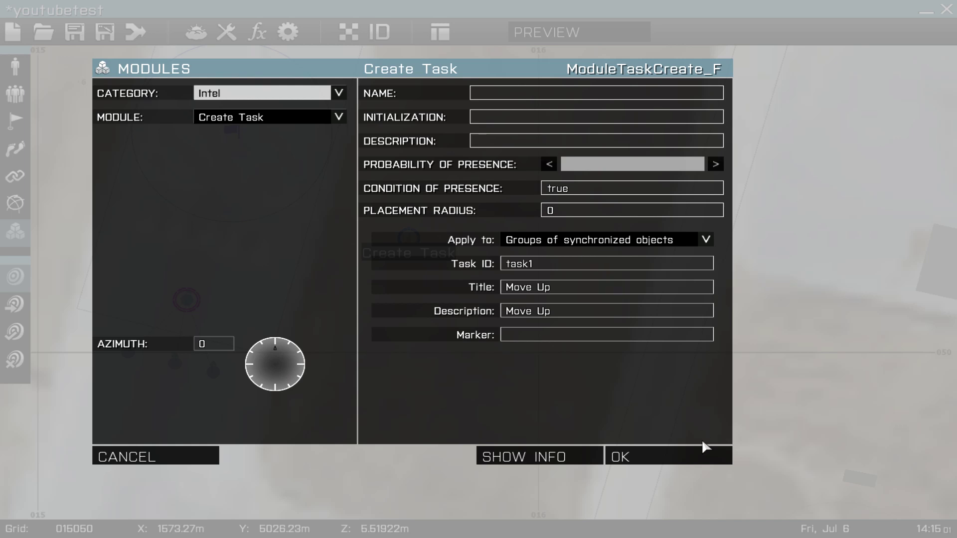
click(659, 451)
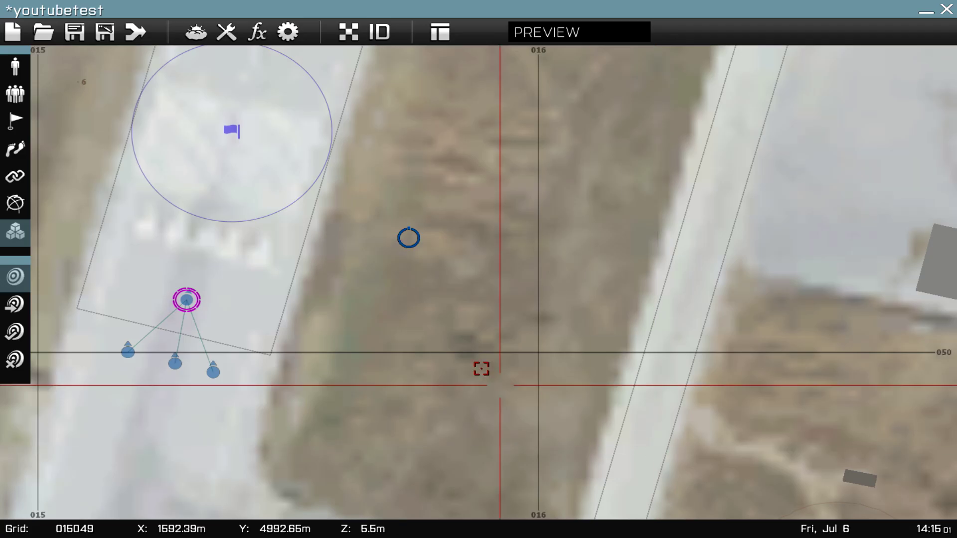
double_click(410, 238)
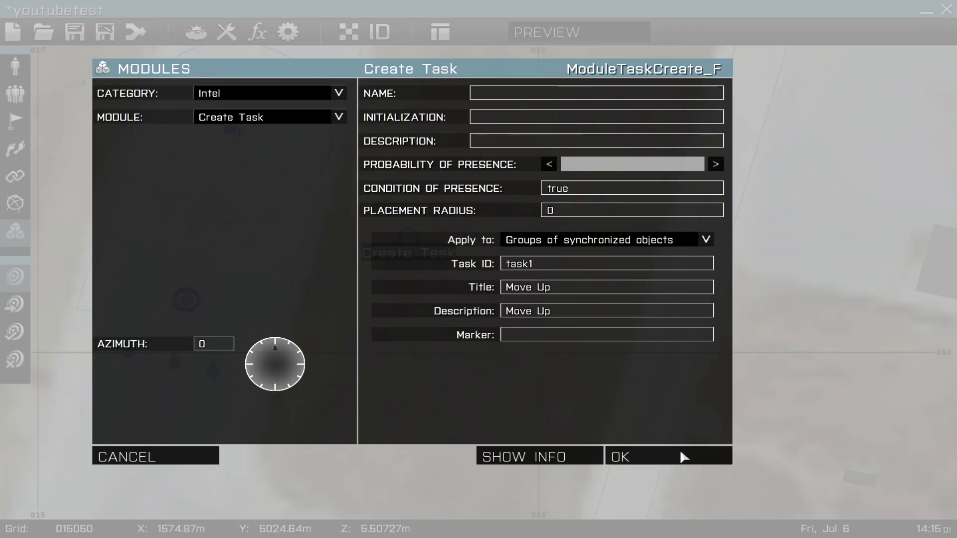
click(680, 453)
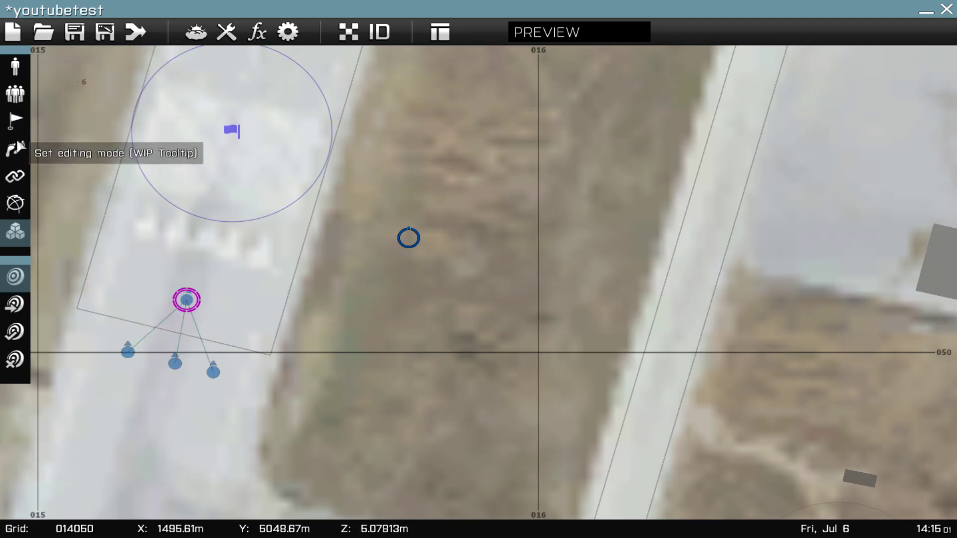
Step: Synchronize the Create Task module with the squad leader and move the module southeast, level with the leader
click(15, 176)
drag(407, 244, 184, 302)
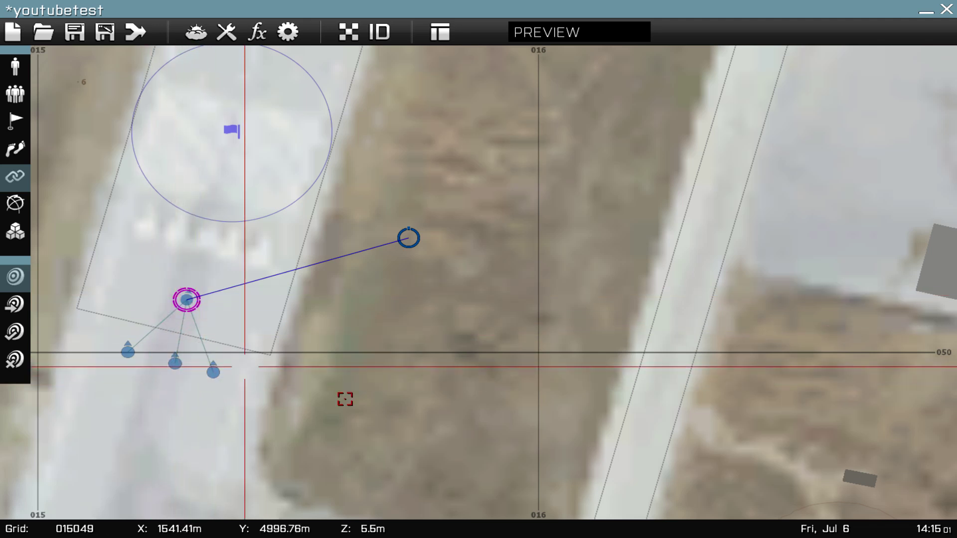
scroll(420, 271, down, 3)
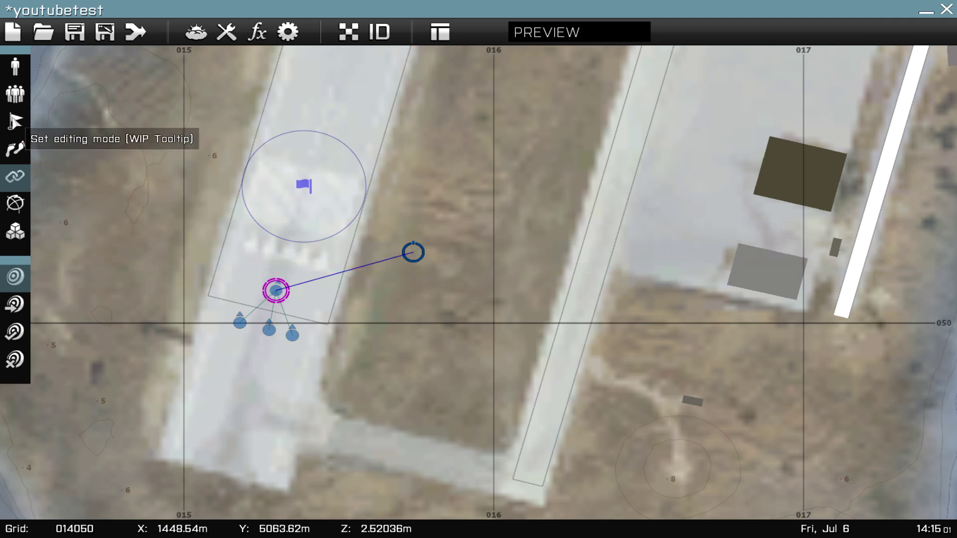
click(15, 66)
drag(415, 256, 434, 289)
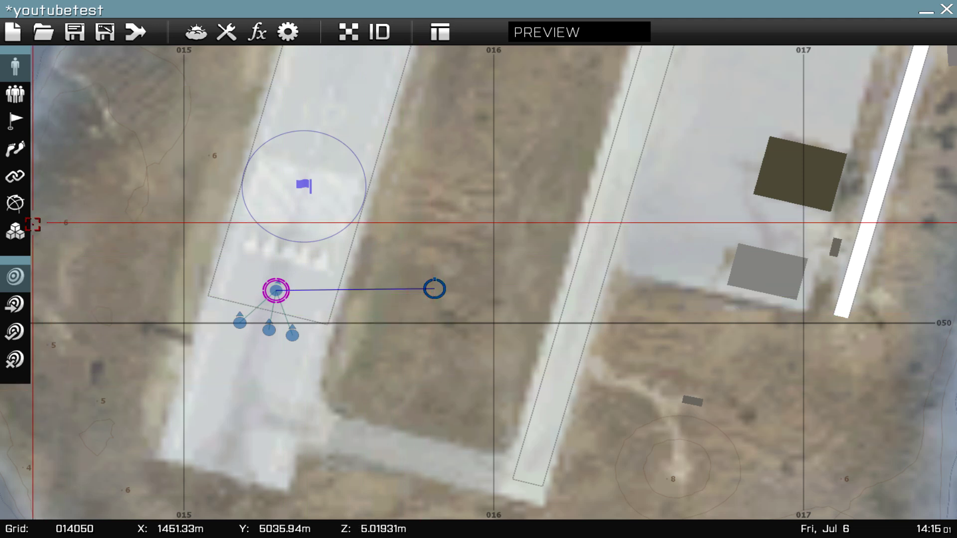
Step: Place an Intel Set Task State module north of the Create Task module, with the state set to Succeeded
click(15, 231)
double_click(442, 207)
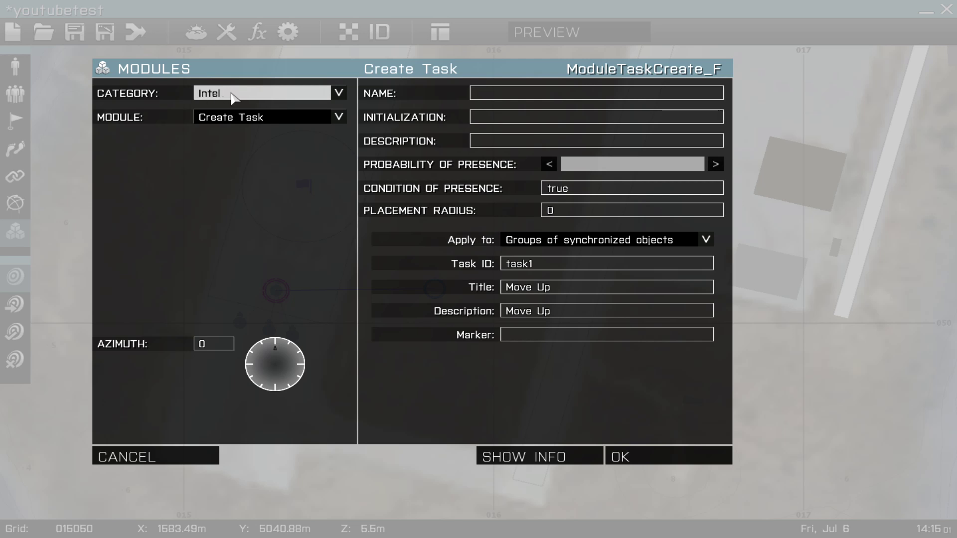
click(299, 118)
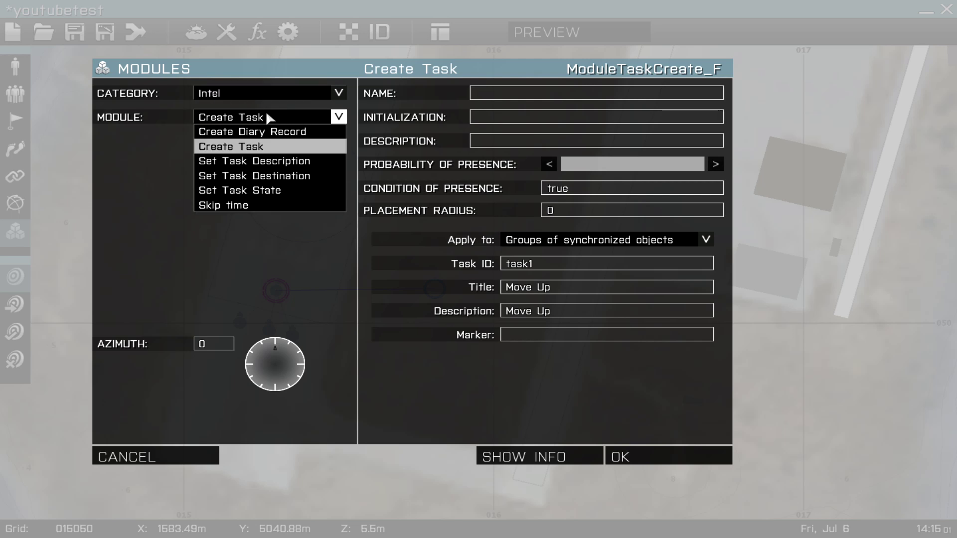
click(289, 191)
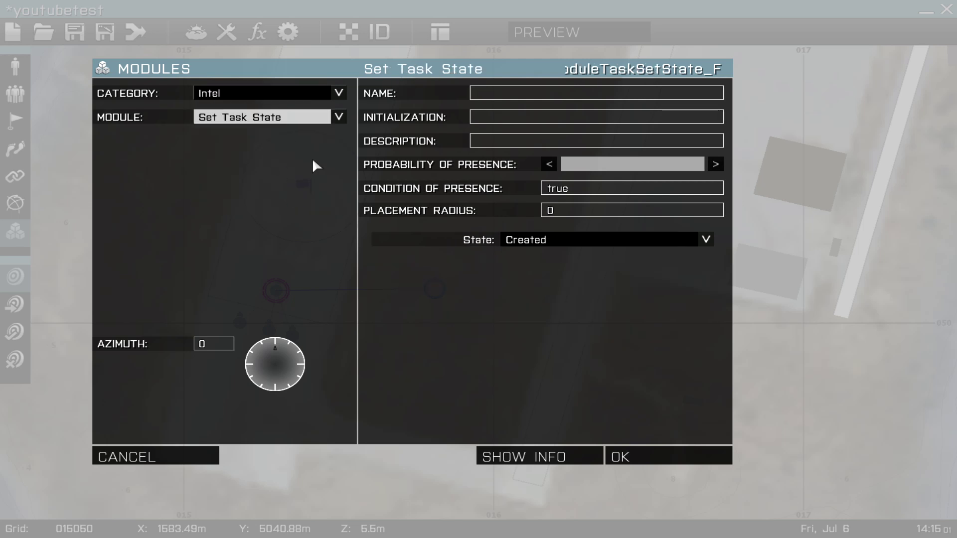
click(636, 241)
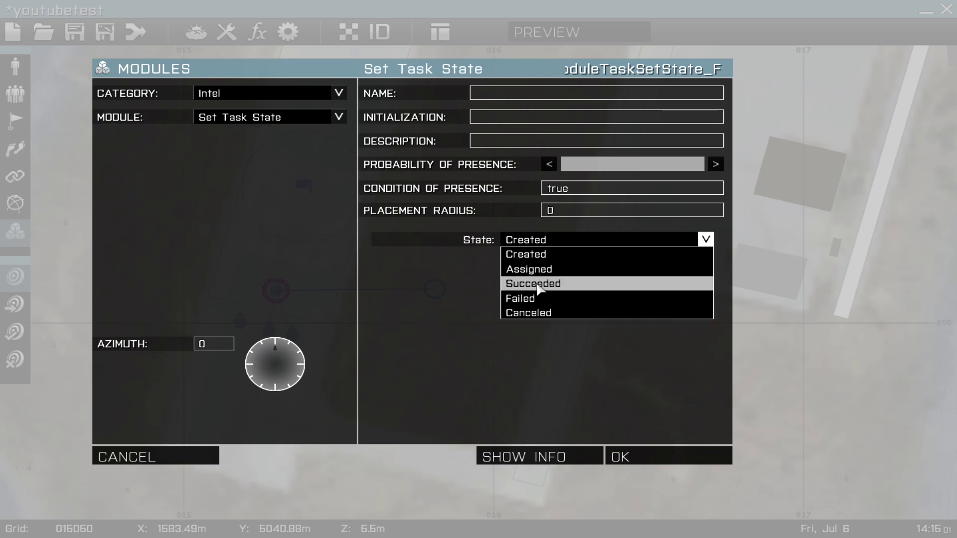
click(533, 284)
click(679, 457)
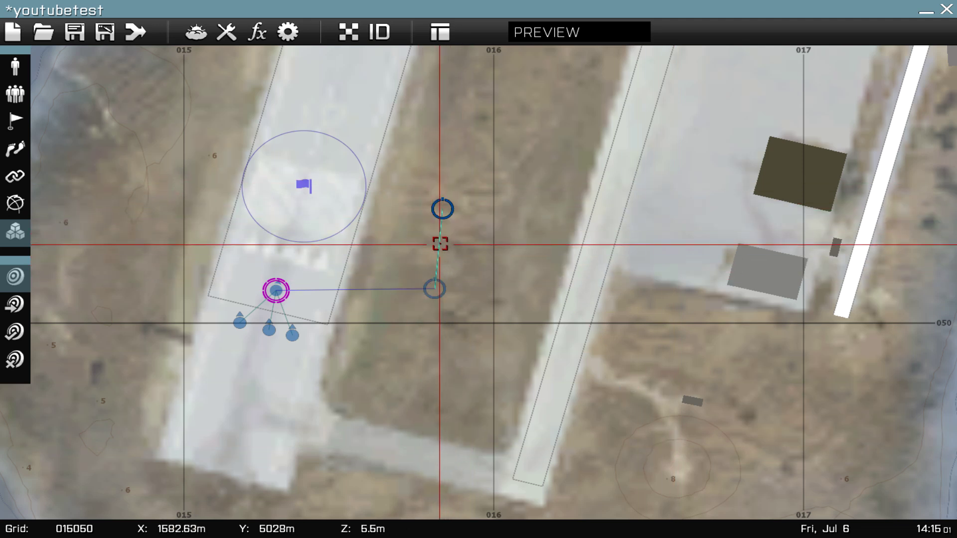
Step: Synchronize the Set Task State module with both the Create Task module and the runway trigger
click(15, 94)
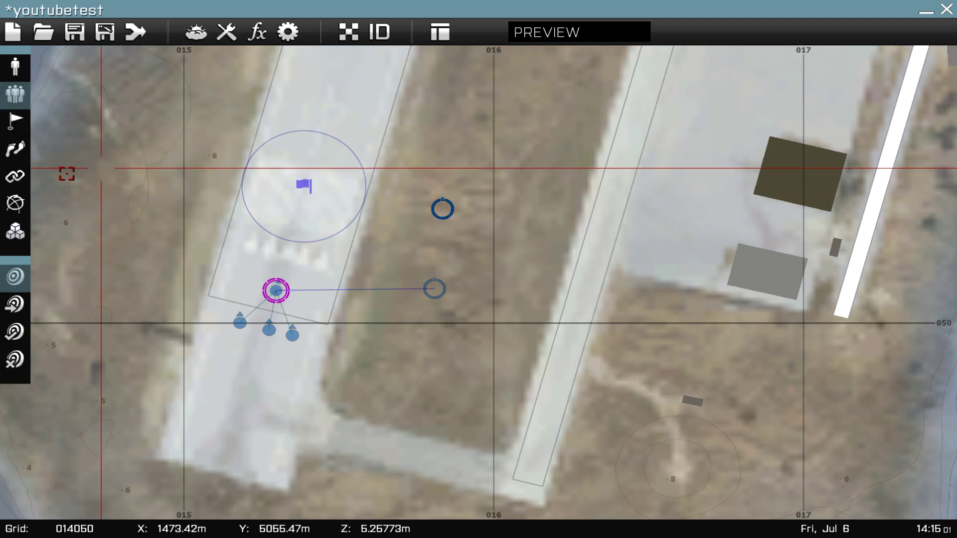
click(29, 175)
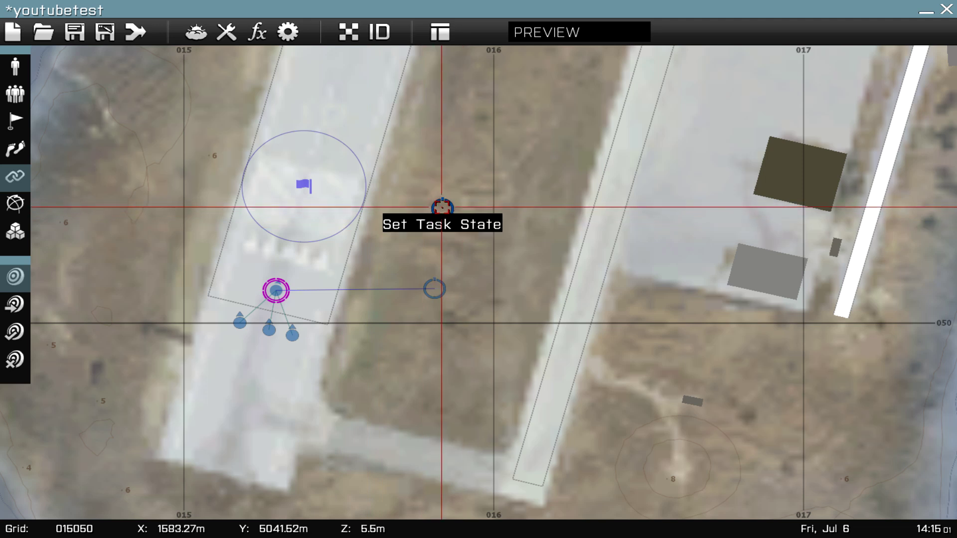
drag(442, 210, 438, 290)
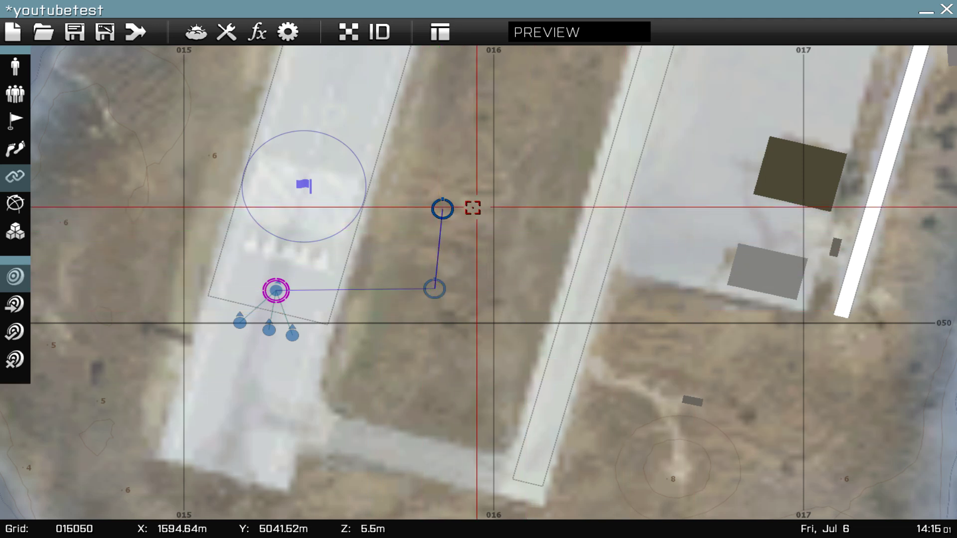
drag(435, 208, 301, 185)
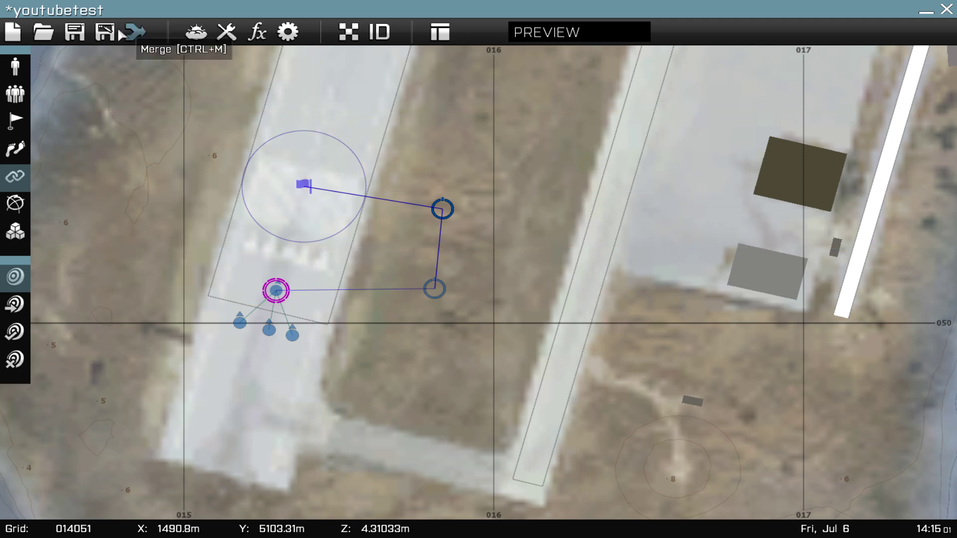
Step: Save the mission and launch its preview as far as the briefing map
click(74, 32)
click(547, 32)
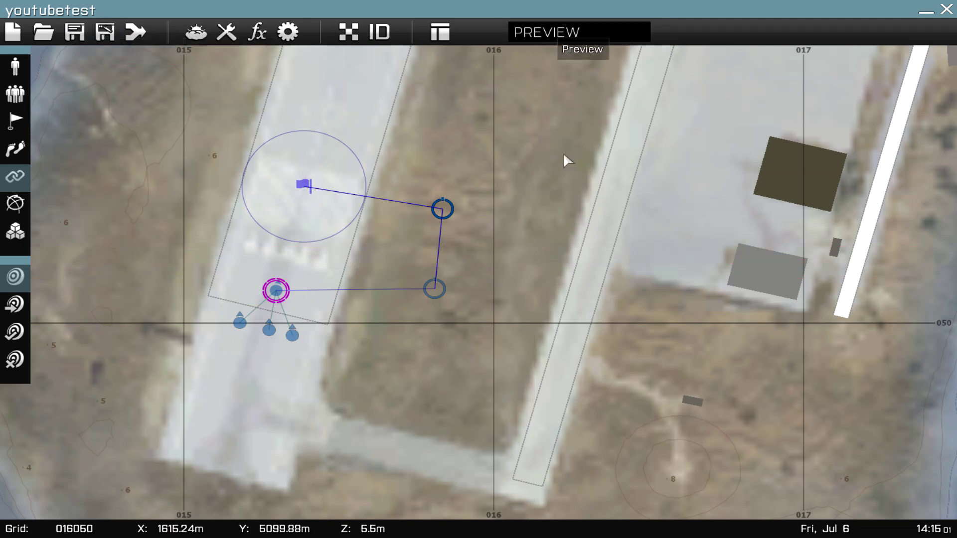
click(206, 175)
click(825, 512)
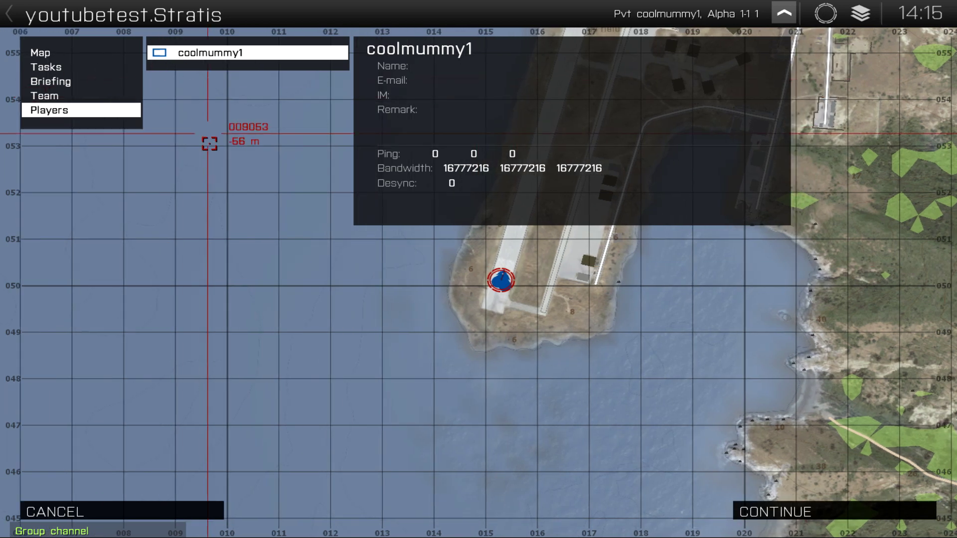
Step: Check the briefing's task list for the Move Up task and look over the other briefing sections
click(58, 55)
click(58, 67)
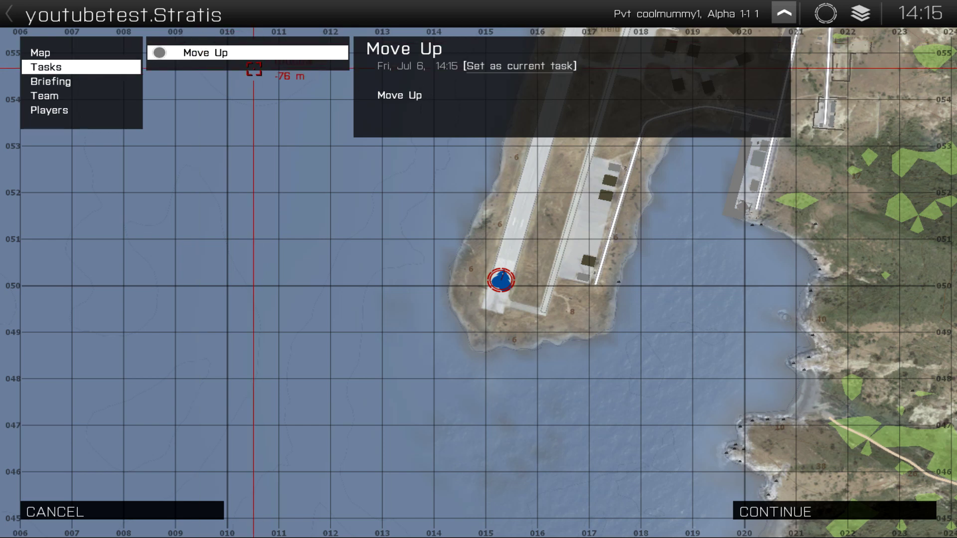
click(49, 52)
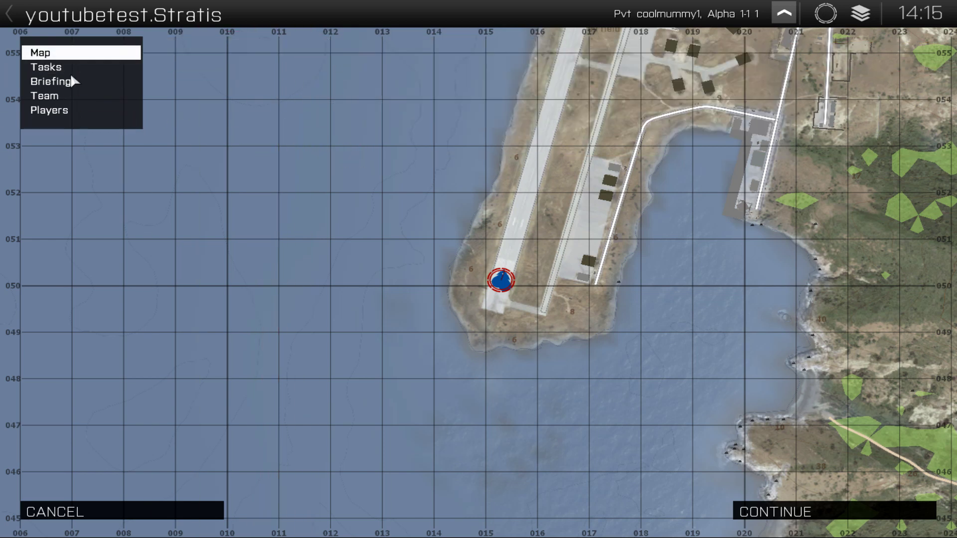
click(70, 81)
Step: Start the mission and move the soldier forward along the runway into the trigger area to test the task
click(798, 511)
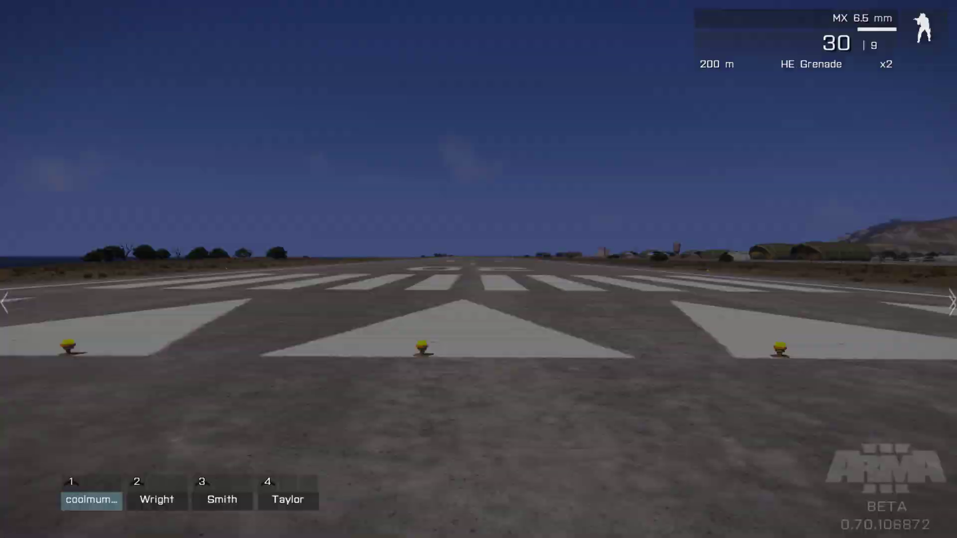
key(w)
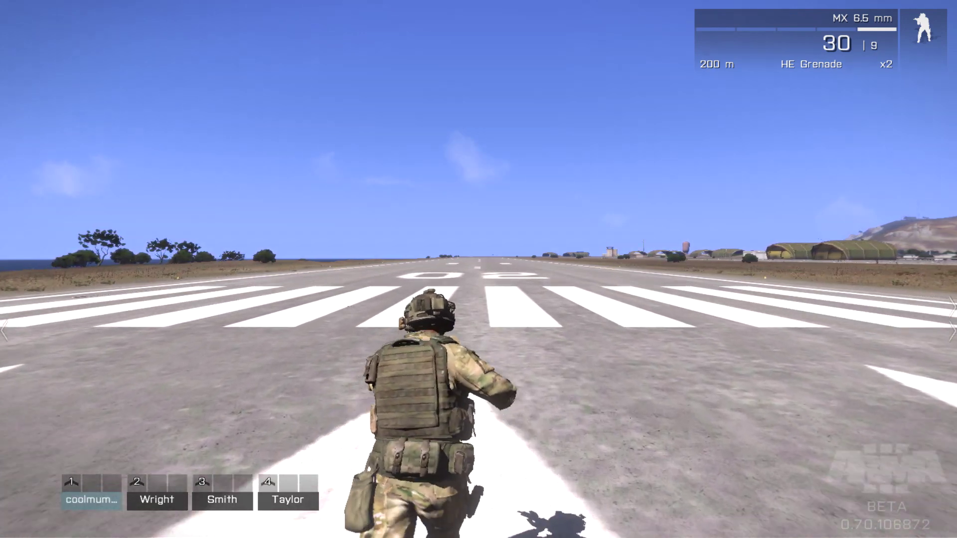
key(w)
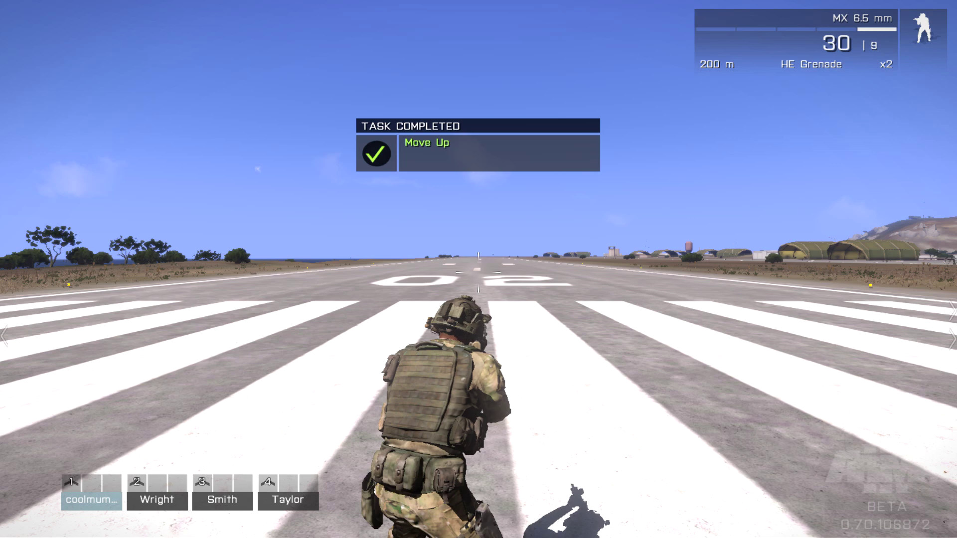
Step: End the test run, leave the debriefing and reopen the youtubetest.Stratis mission for editing
key(Escape)
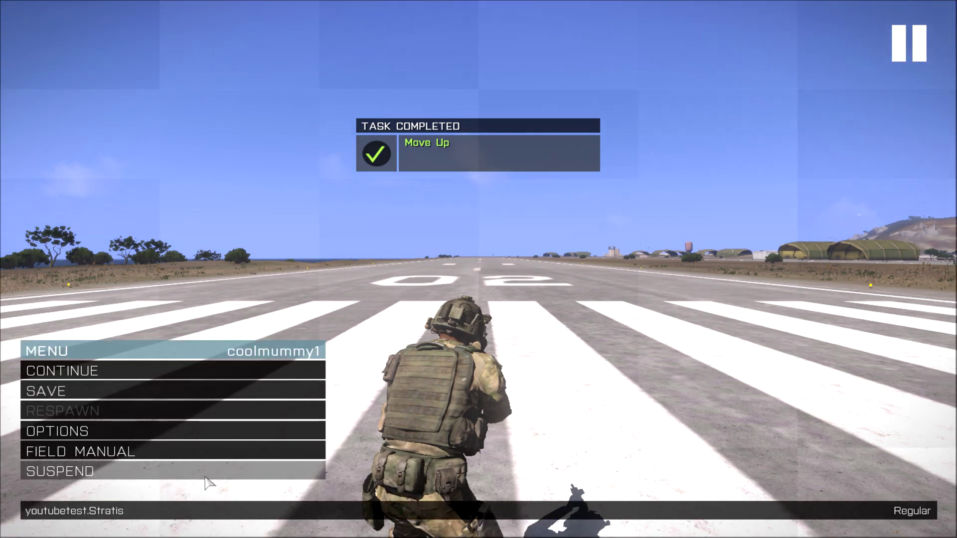
click(206, 475)
click(367, 255)
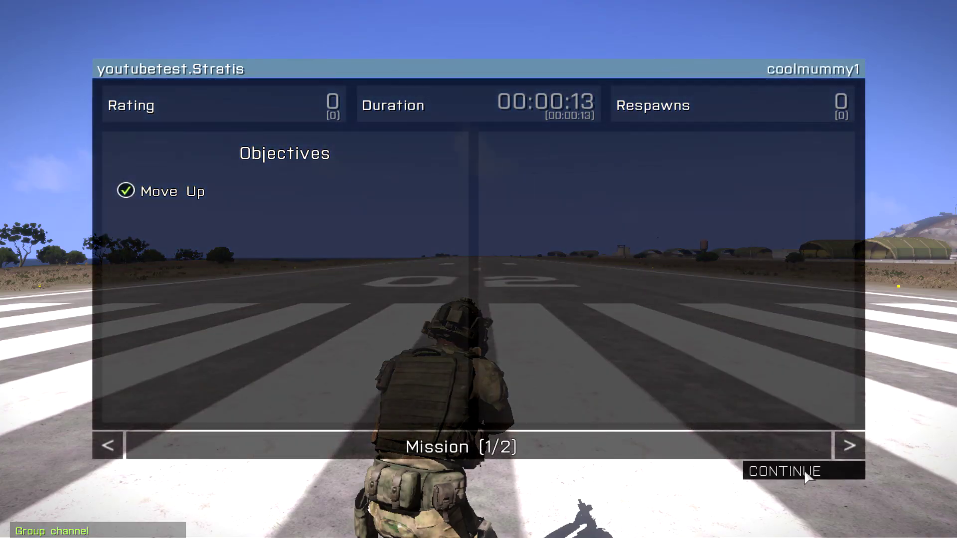
click(797, 471)
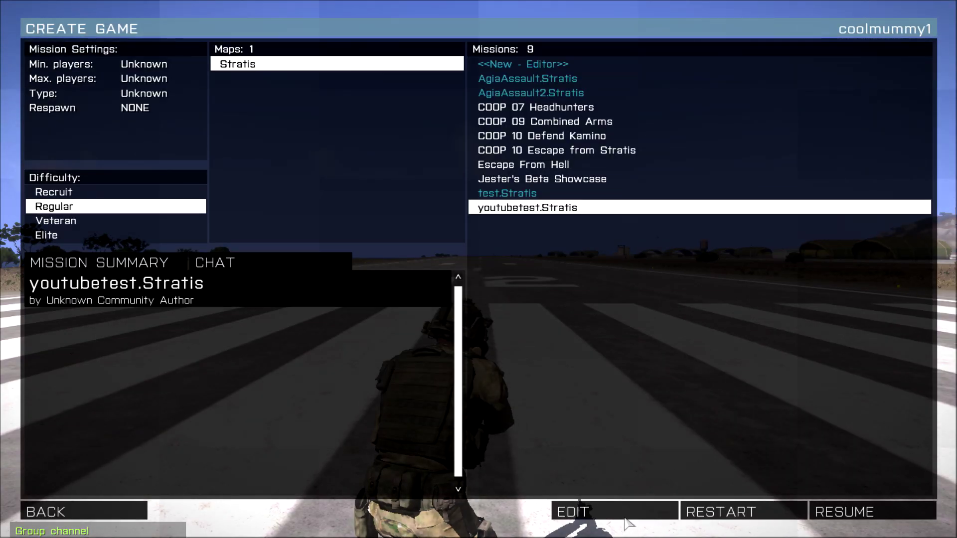
click(627, 509)
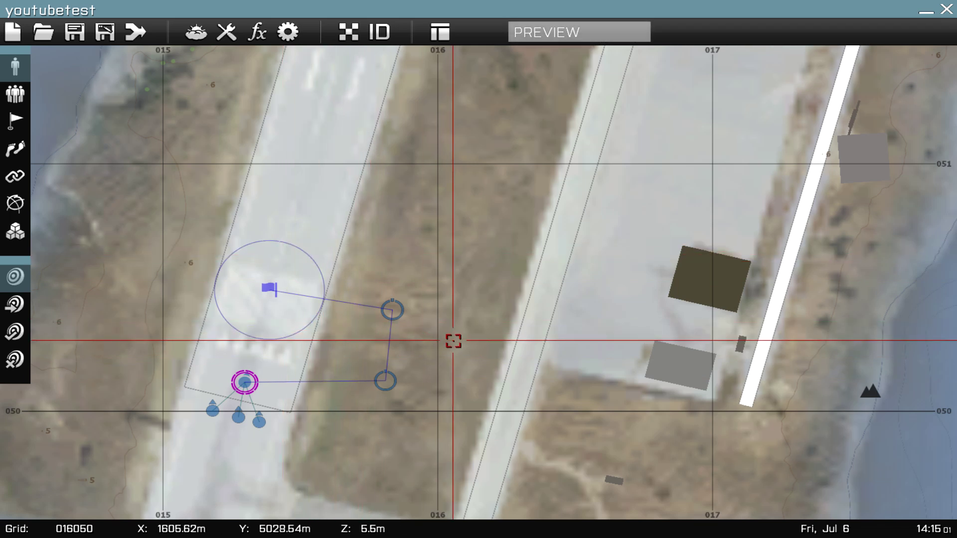
Step: Review the settings of the existing BLUFOR trigger on the runway without changing them
scroll(348, 335, up, 3)
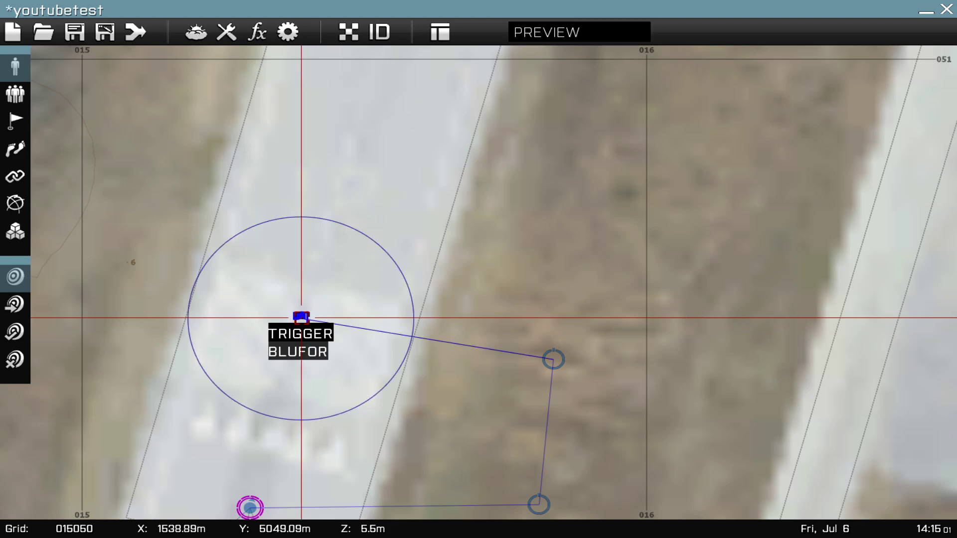
double_click(304, 324)
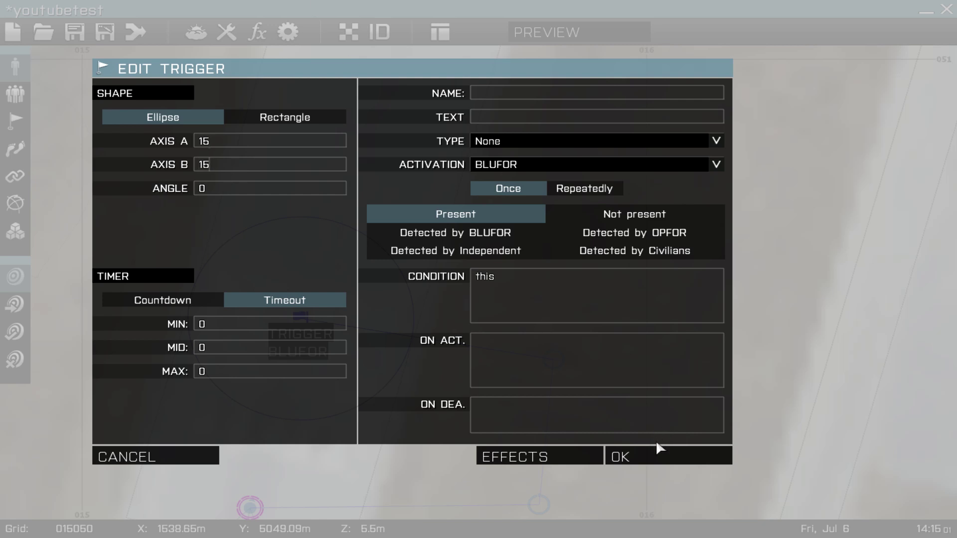
scroll(548, 407, down, 5)
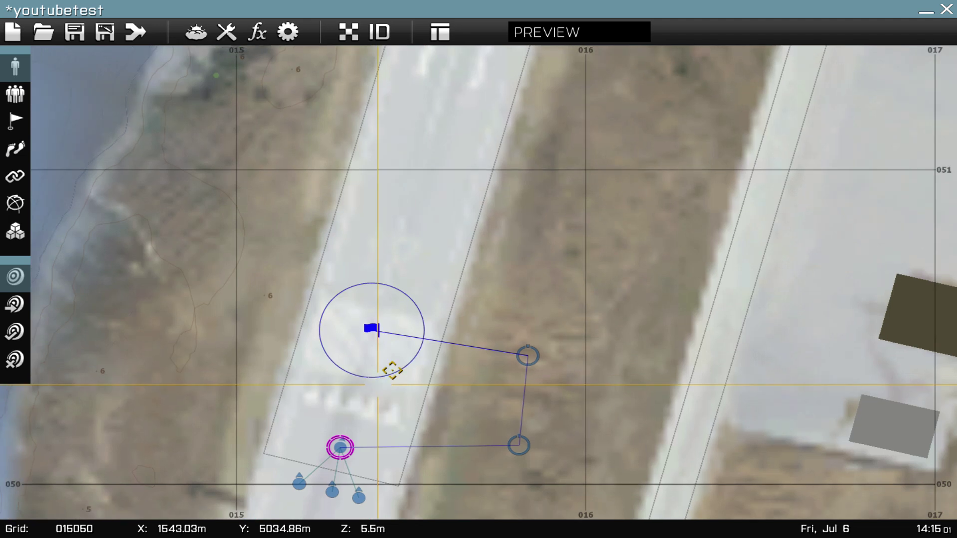
Step: Place a second trigger on the runway north of the first one, with activation set to BLUFOR
right_drag(421, 275, 417, 331)
right_drag(374, 374, 379, 351)
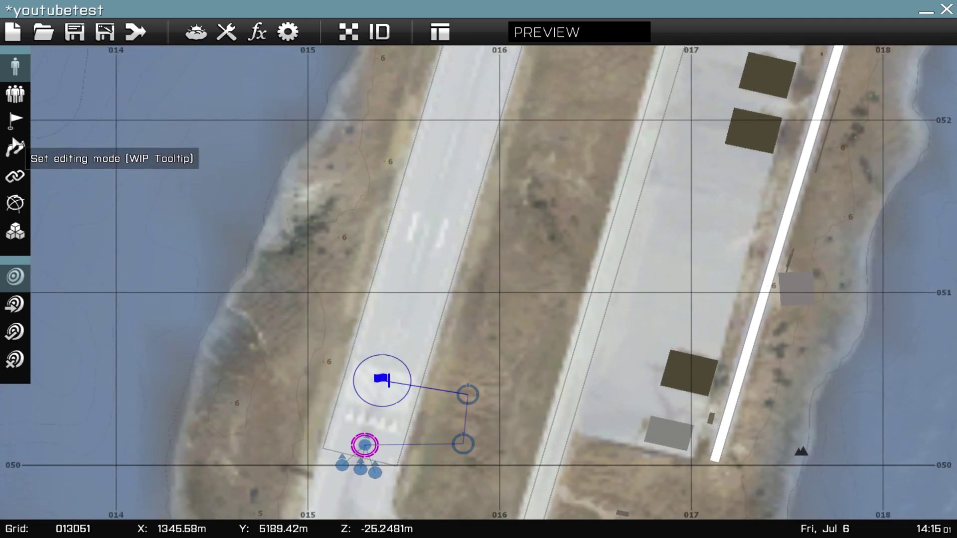
click(15, 119)
double_click(405, 305)
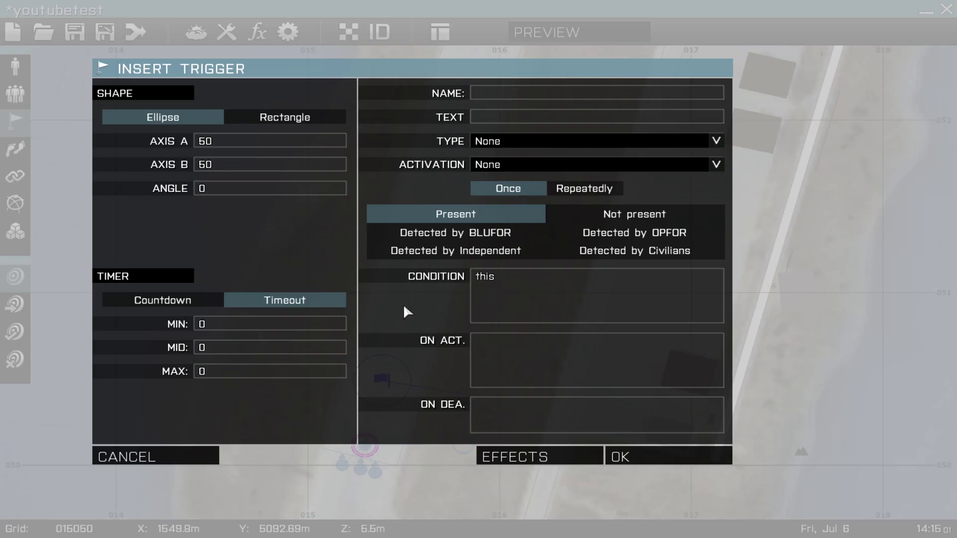
click(549, 165)
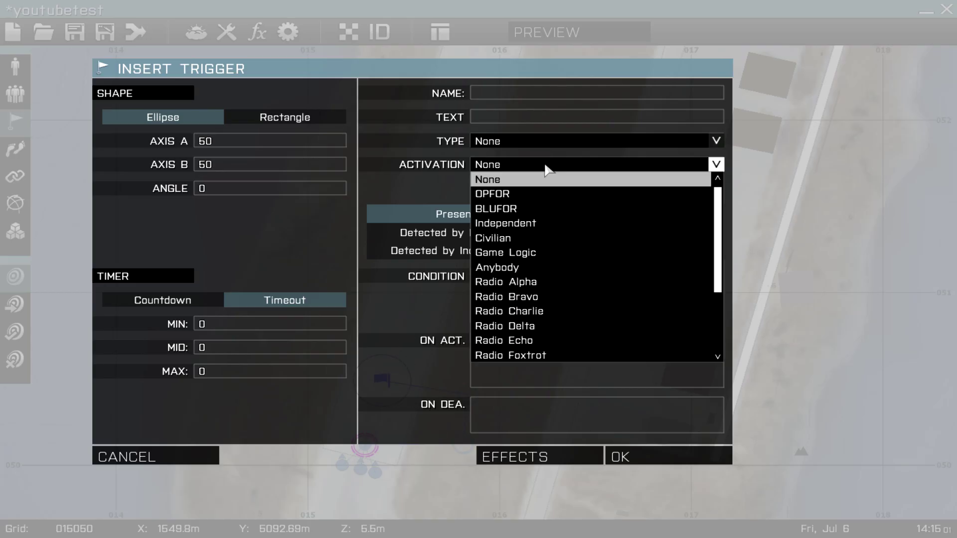
click(553, 208)
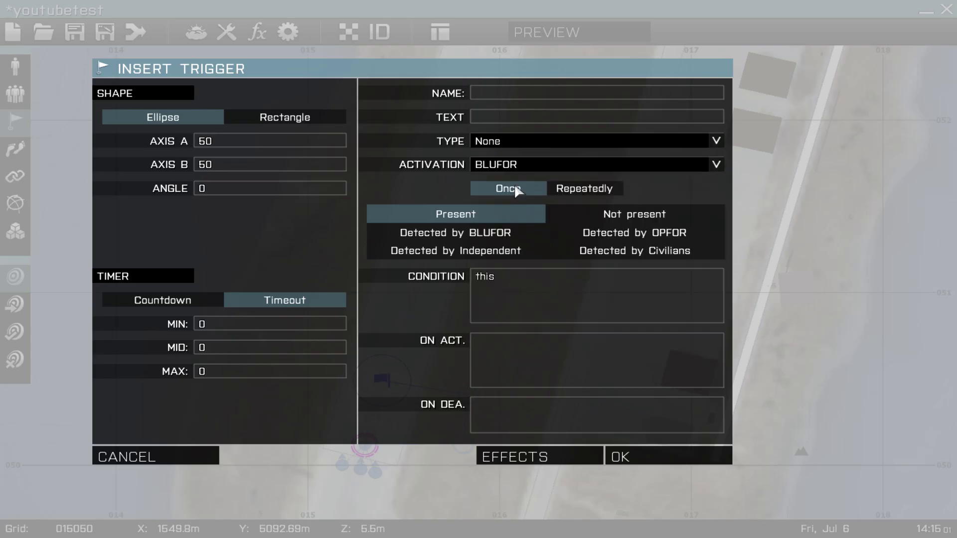
click(670, 461)
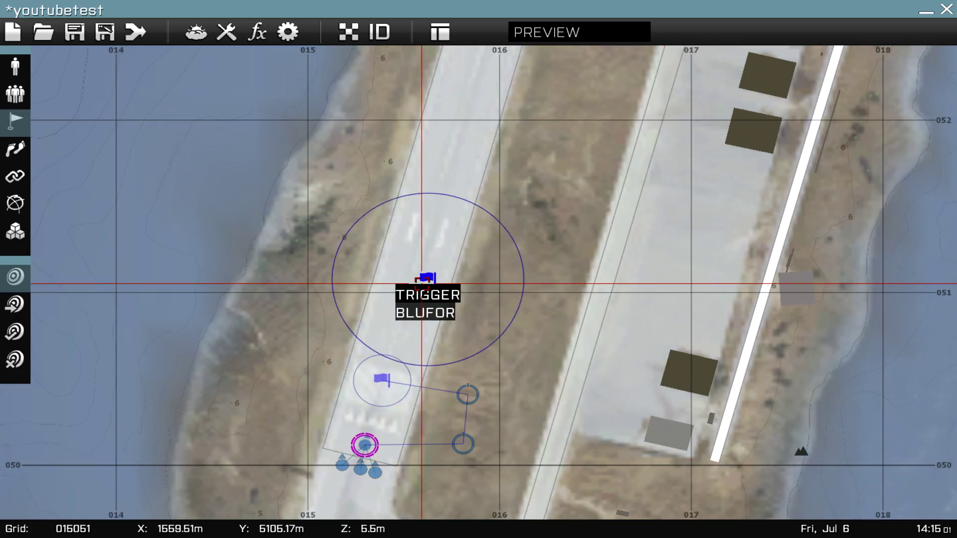
Step: Set the new trigger's axes A and B to 15 and shift it southwest toward the first trigger
double_click(426, 282)
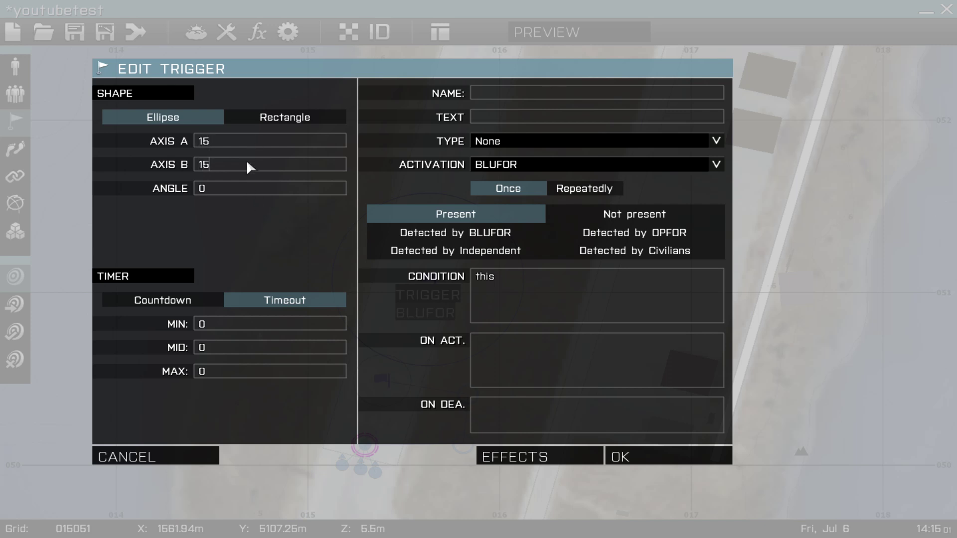
click(659, 456)
drag(429, 284, 406, 309)
Step: Place a Civilian unit with control set to Non Playable inside the northern runway trigger, just below its flag
scroll(440, 363, up, 3)
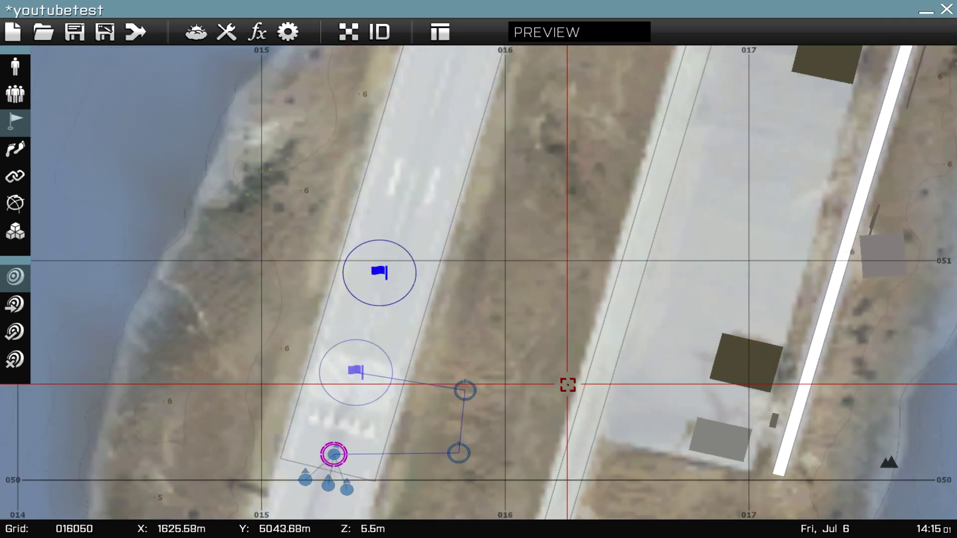
scroll(349, 280, up, 2)
scroll(349, 299, up, 2)
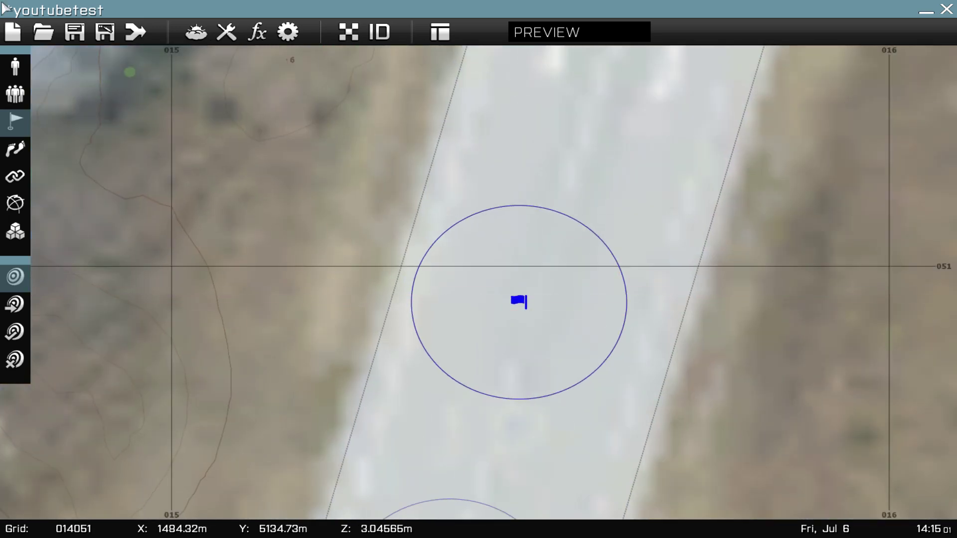
right_drag(461, 359, 455, 260)
scroll(474, 357, down, 2)
scroll(468, 297, up, 2)
scroll(464, 300, down, 3)
right_drag(462, 305, 469, 326)
scroll(428, 264, up, 3)
double_click(456, 280)
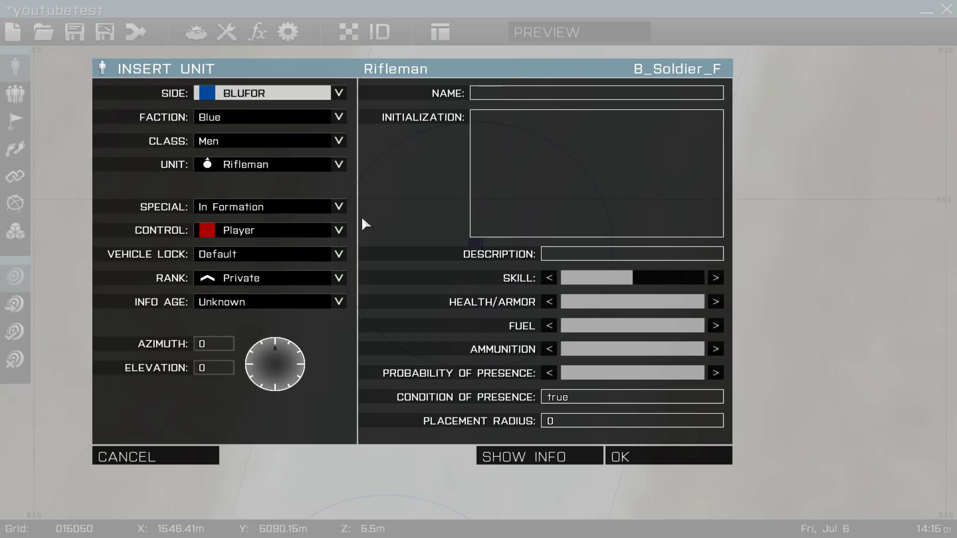
click(323, 99)
click(234, 150)
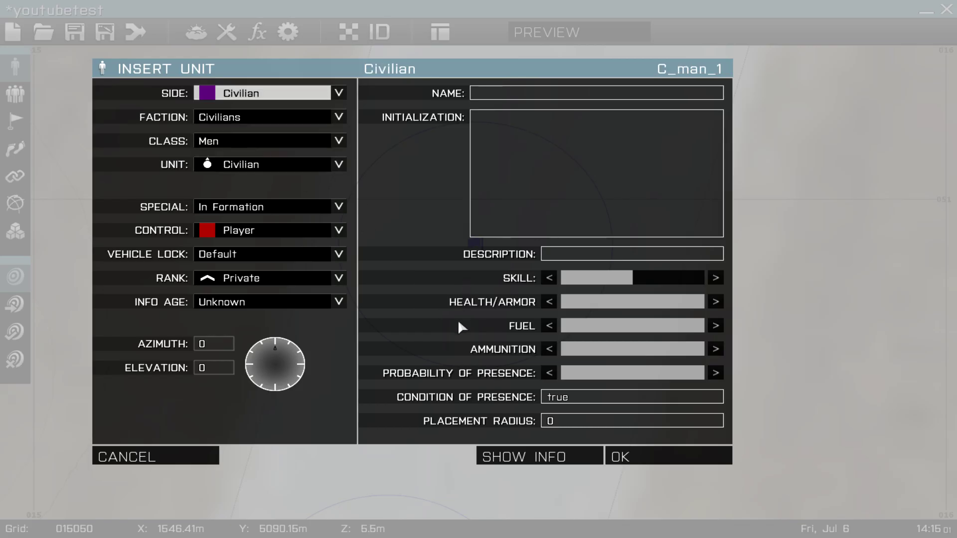
click(298, 232)
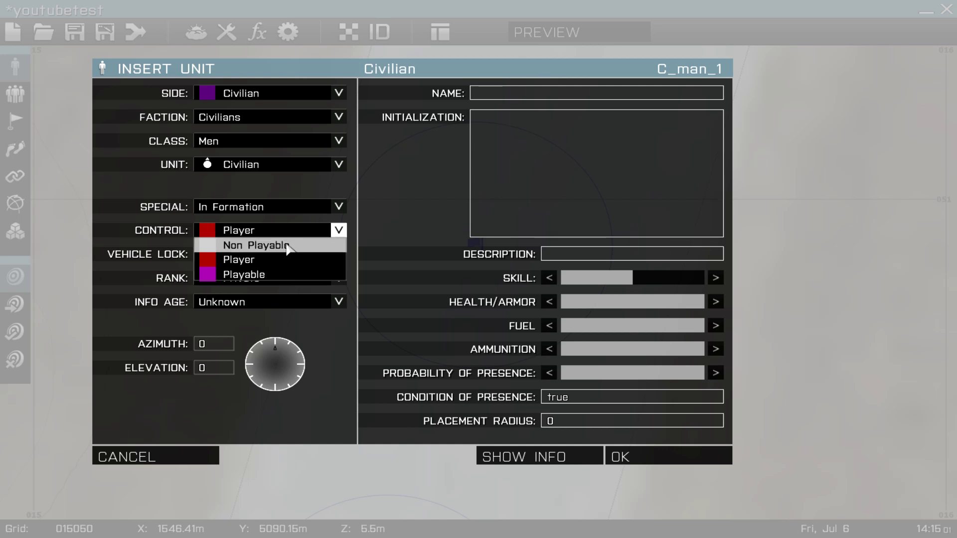
click(299, 243)
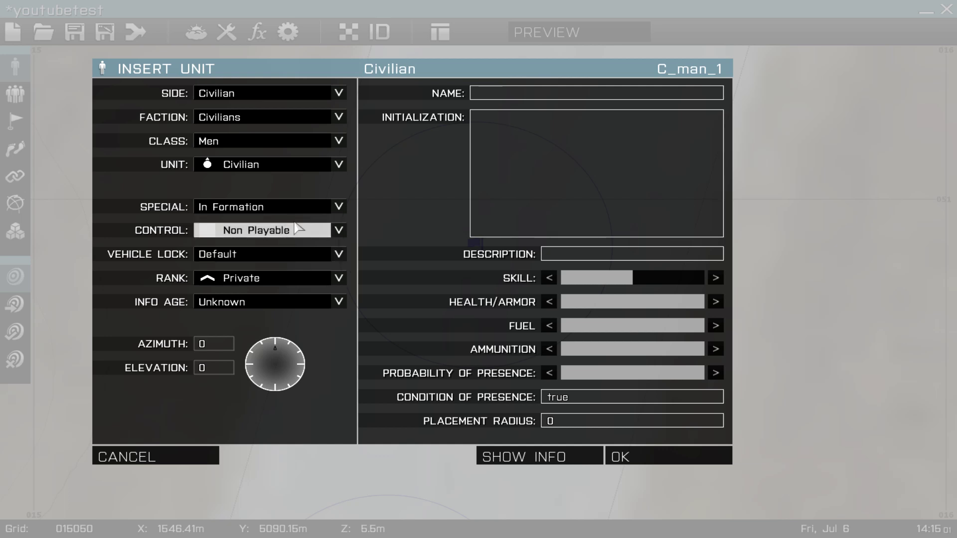
click(695, 450)
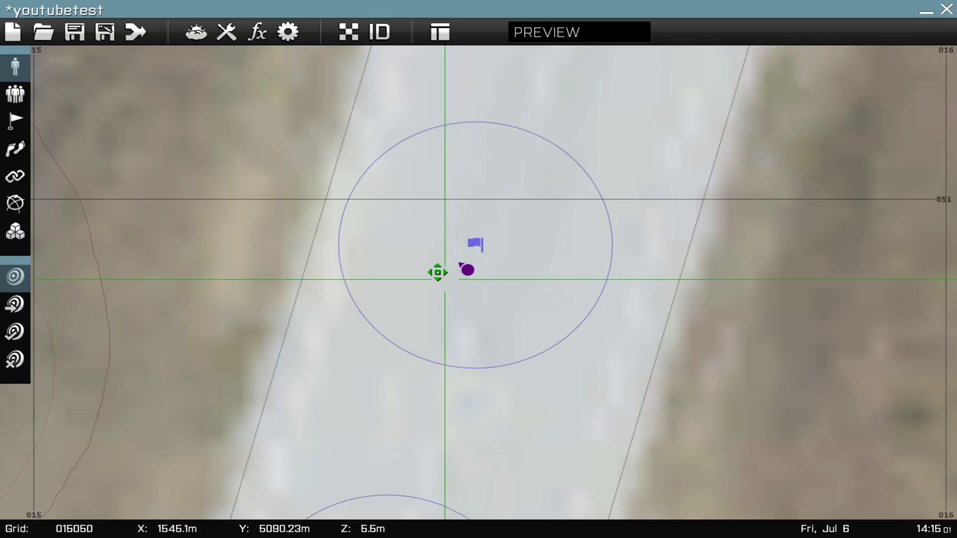
Step: Set the northern trigger to activate when Civilian is Not present, and nudge the civilian closer beneath the trigger's flag
double_click(475, 249)
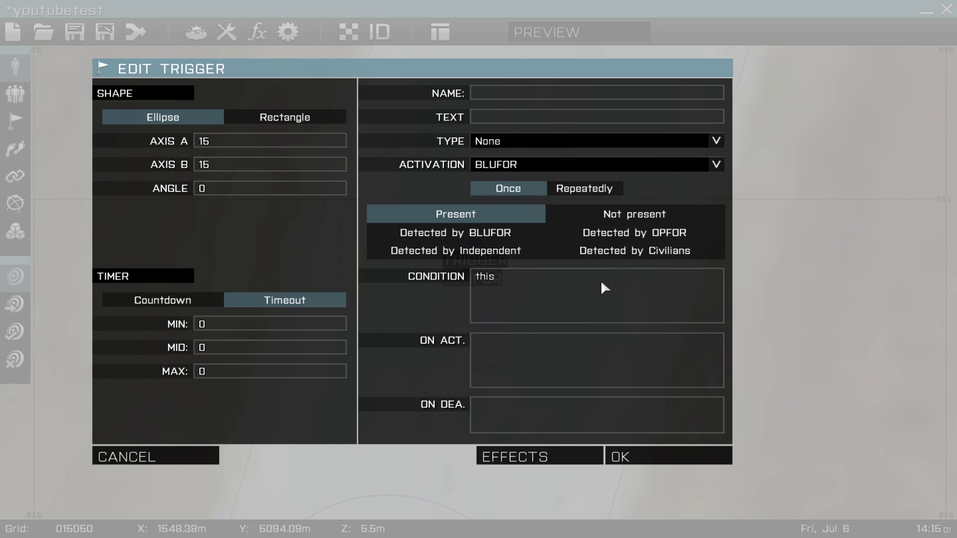
click(517, 170)
click(524, 239)
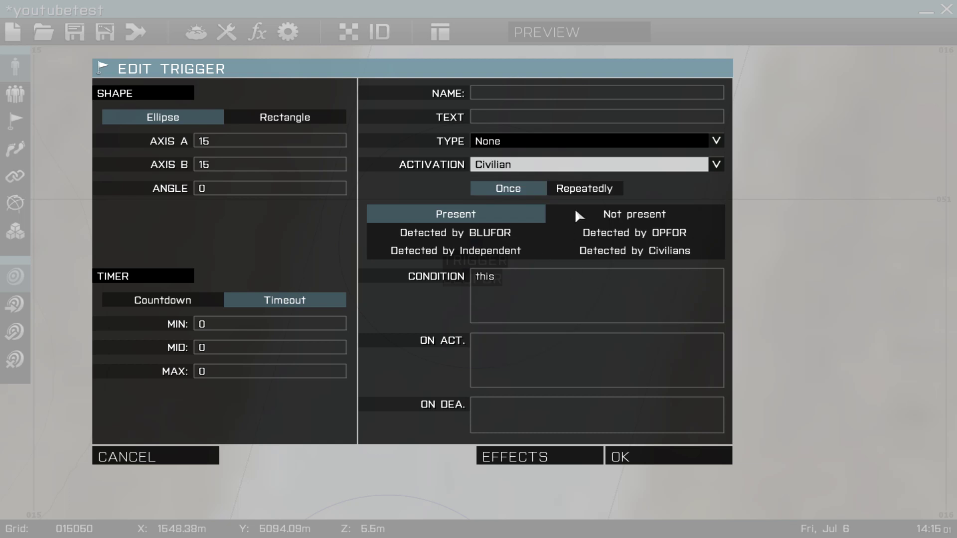
click(620, 216)
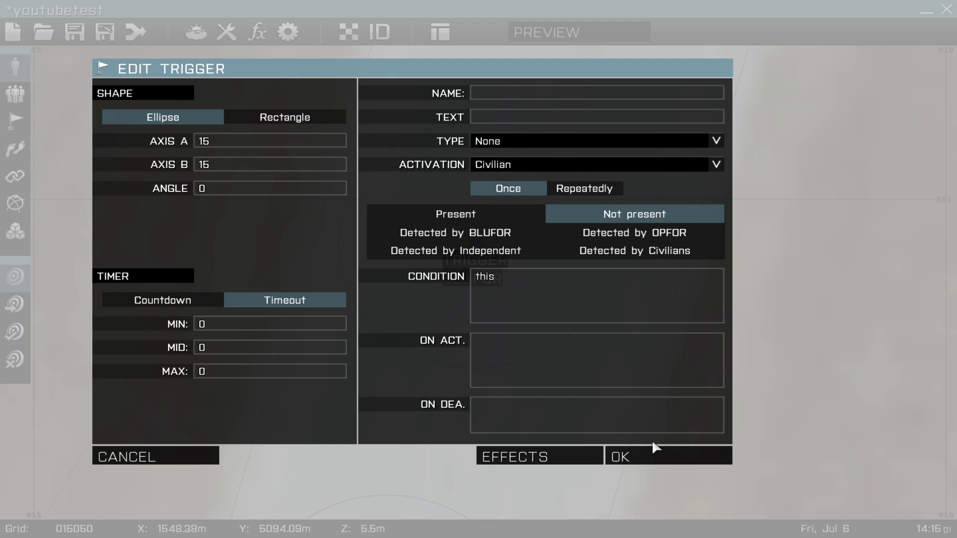
click(670, 451)
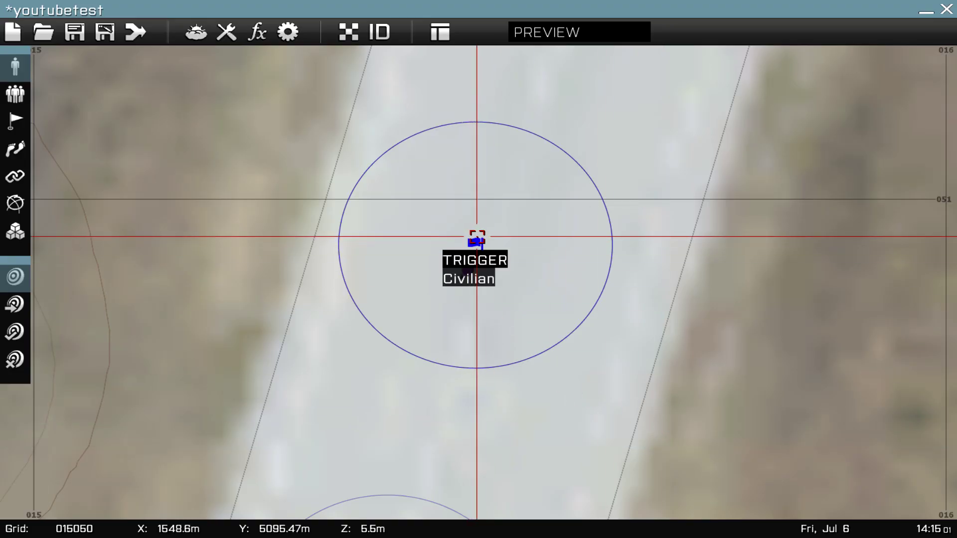
mouse_move(466, 273)
mouse_down()
mouse_move(471, 264)
mouse_move(472, 275)
mouse_up()
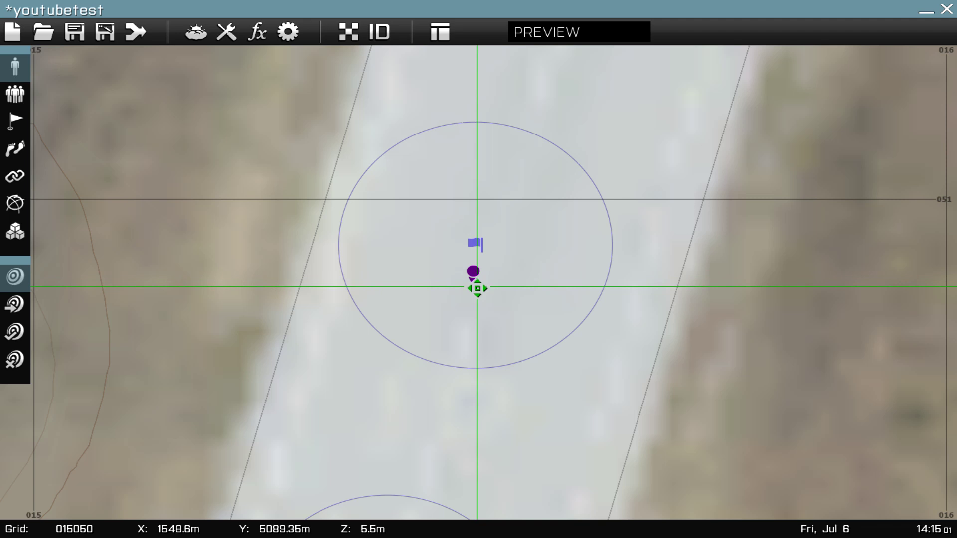
Step: Start inserting an Intel module of type Create Task east of the runway, level with the northern trigger
scroll(473, 271, down, 5)
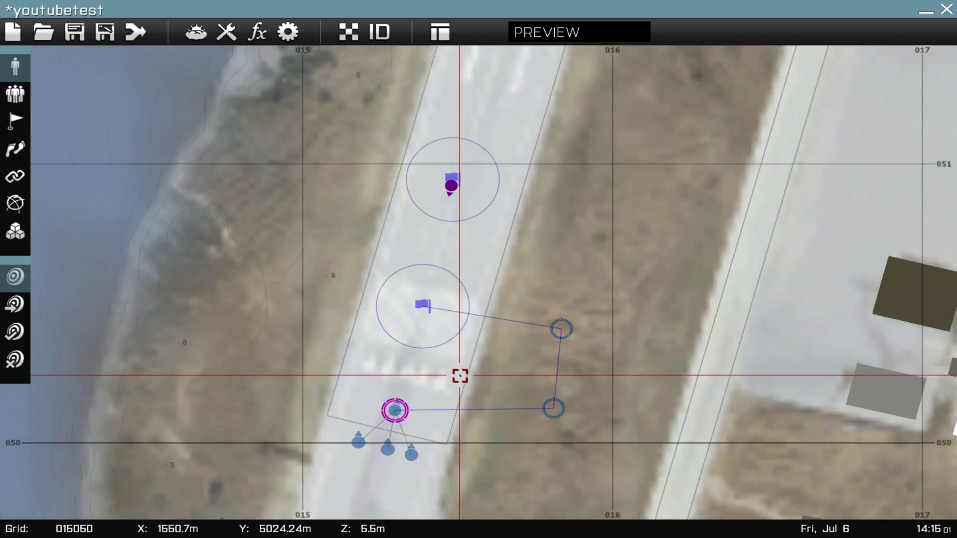
scroll(459, 375, down, 1)
right_drag(459, 375, 457, 308)
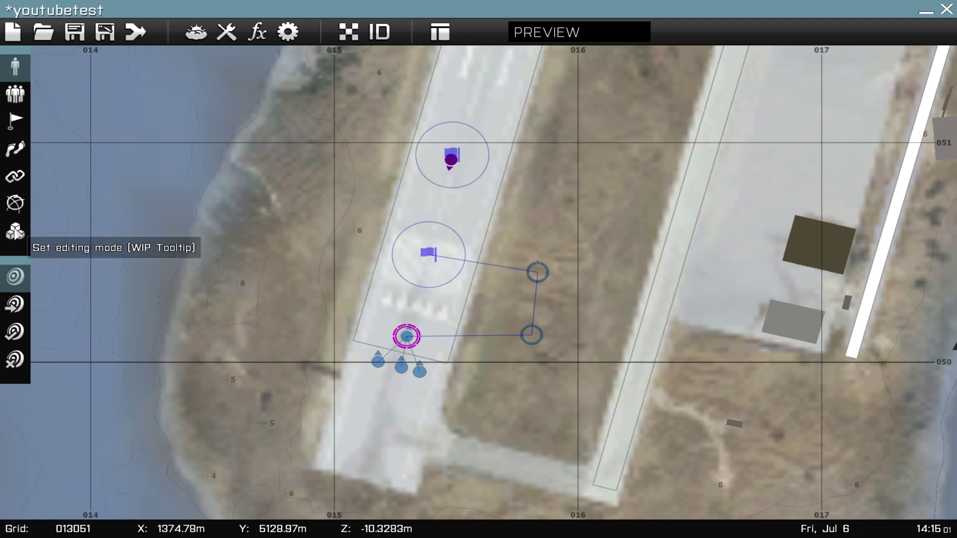
scroll(596, 201, up, 1)
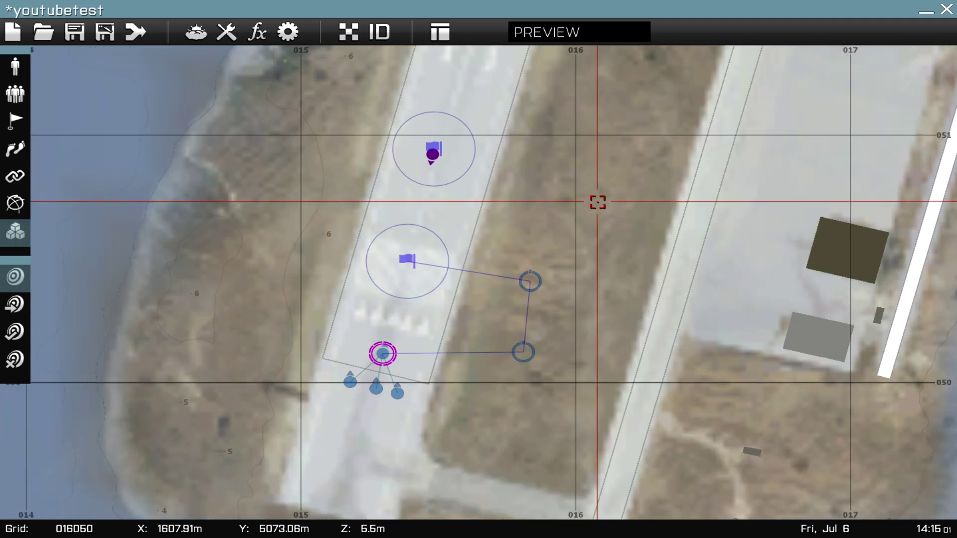
double_click(563, 195)
click(299, 96)
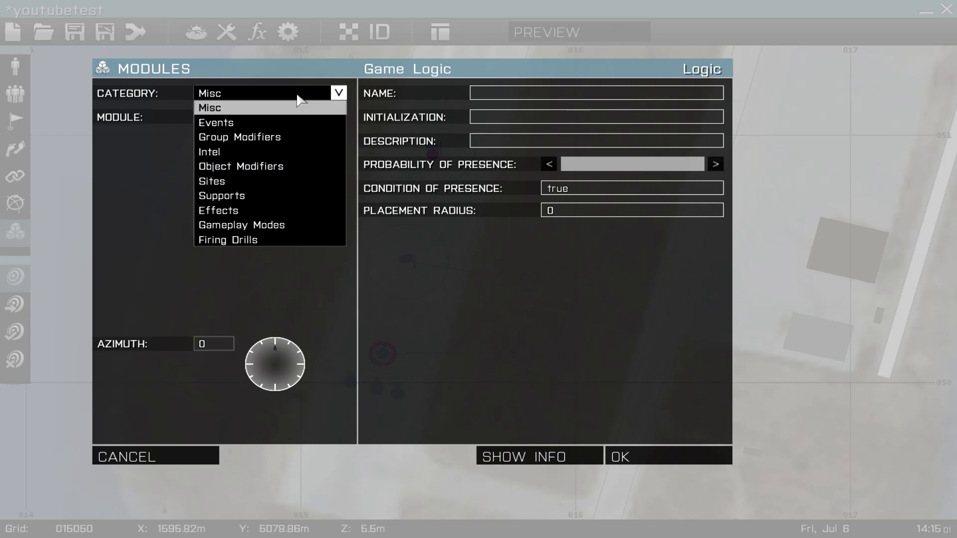
click(223, 150)
click(261, 118)
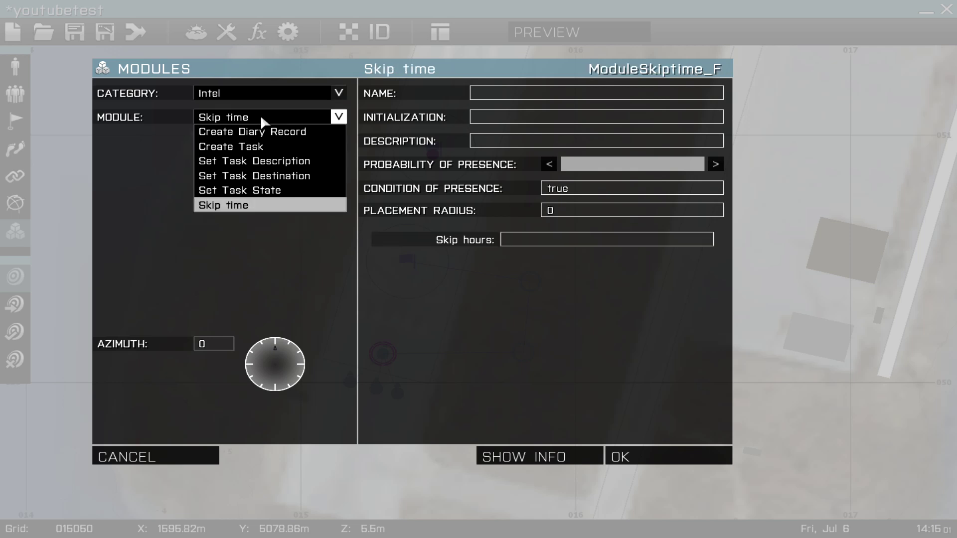
click(262, 148)
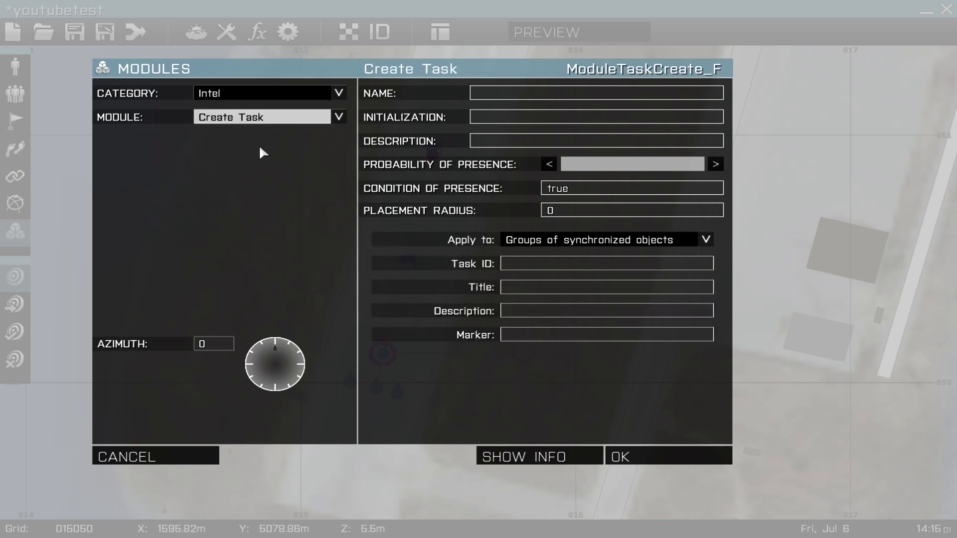
Step: Give the Create Task module the ID task2, title "Kill Civillian" and description "Kill Civillain", and place it on the map
click(533, 257)
text(te)
key(BackSpace)
text(ask2)
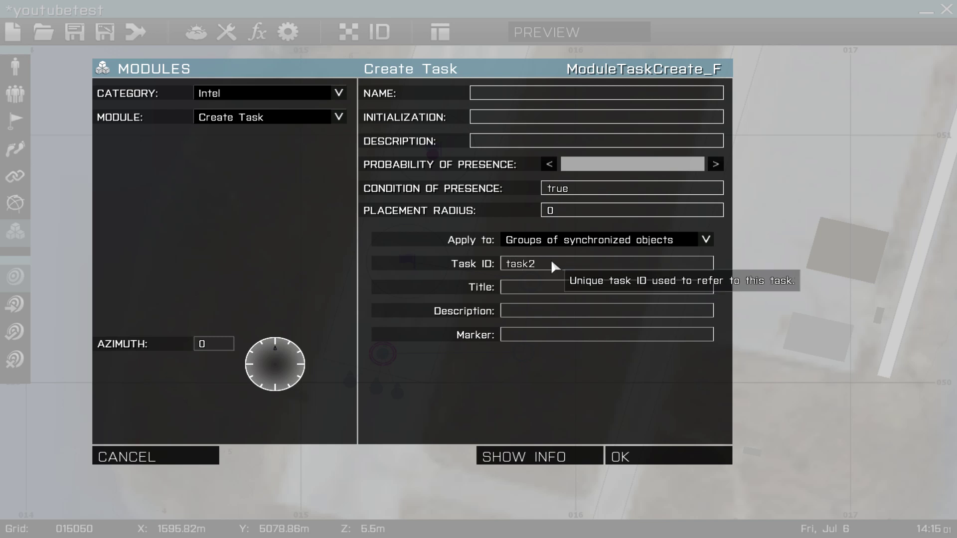
click(592, 292)
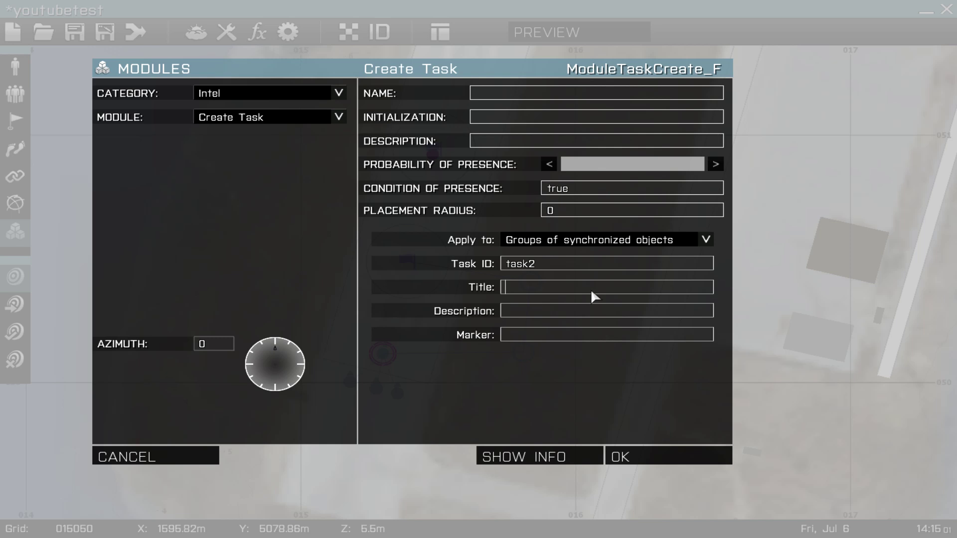
text(Kill Civillian)
click(563, 306)
text(Kill Civillain)
click(671, 449)
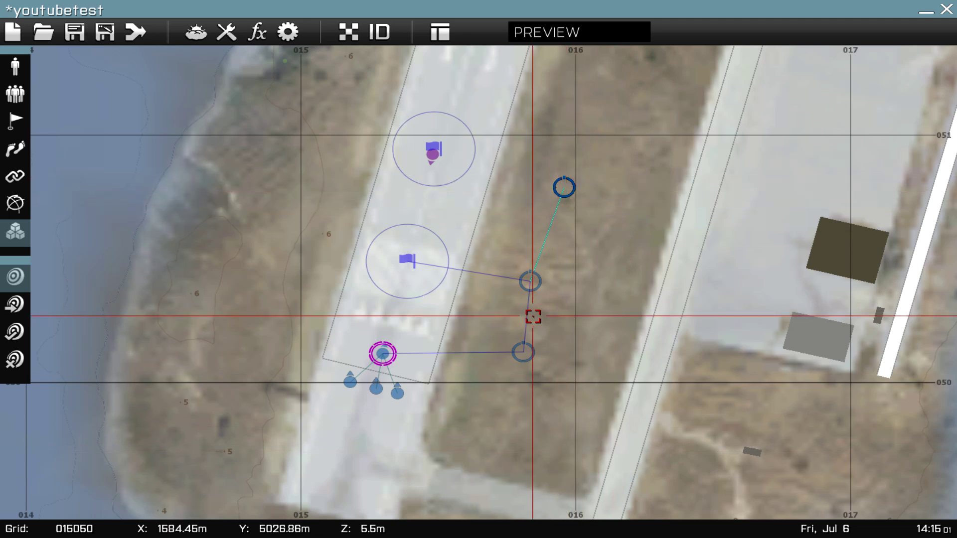
Step: Check the task2 Create Task module's settings and synchronize the module with the player's Rifleman
click(15, 93)
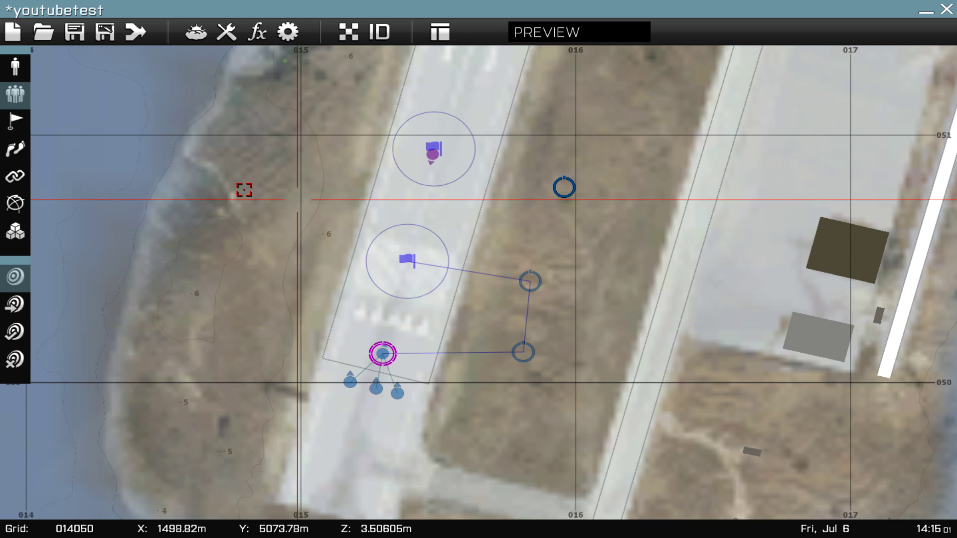
click(16, 168)
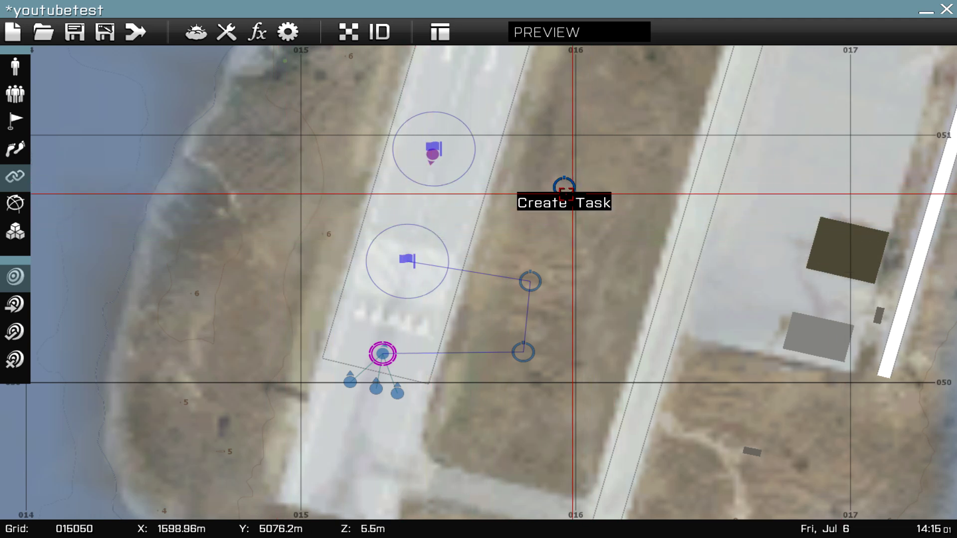
drag(561, 194, 530, 250)
drag(579, 216, 567, 189)
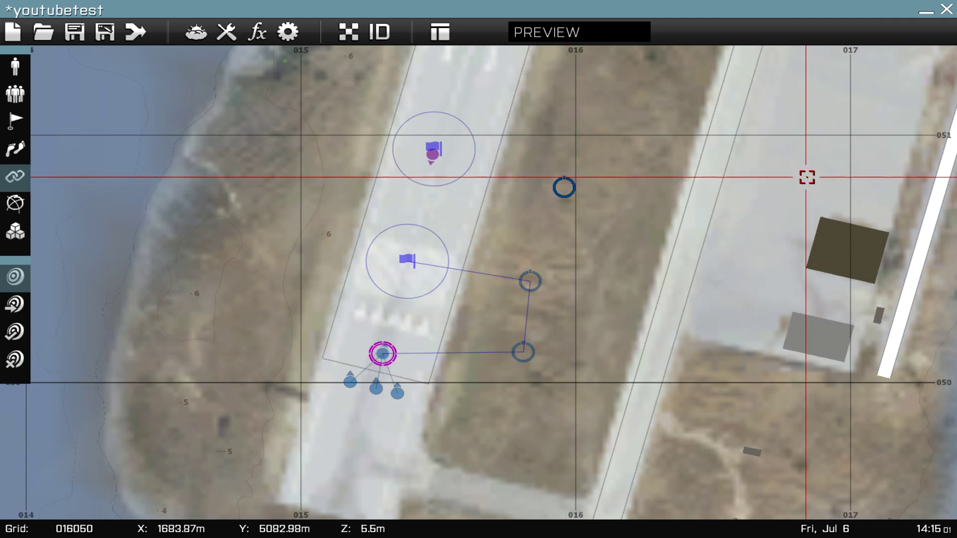
double_click(562, 187)
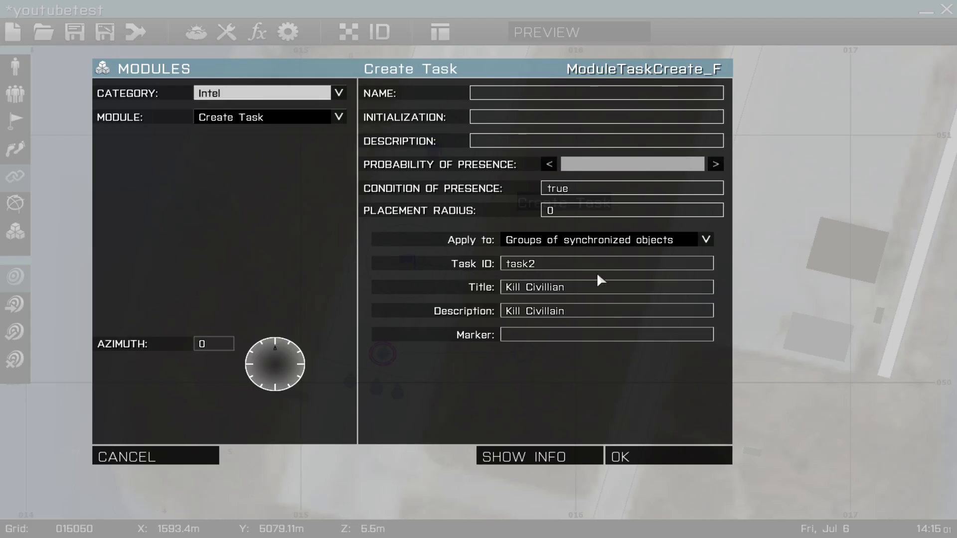
click(682, 451)
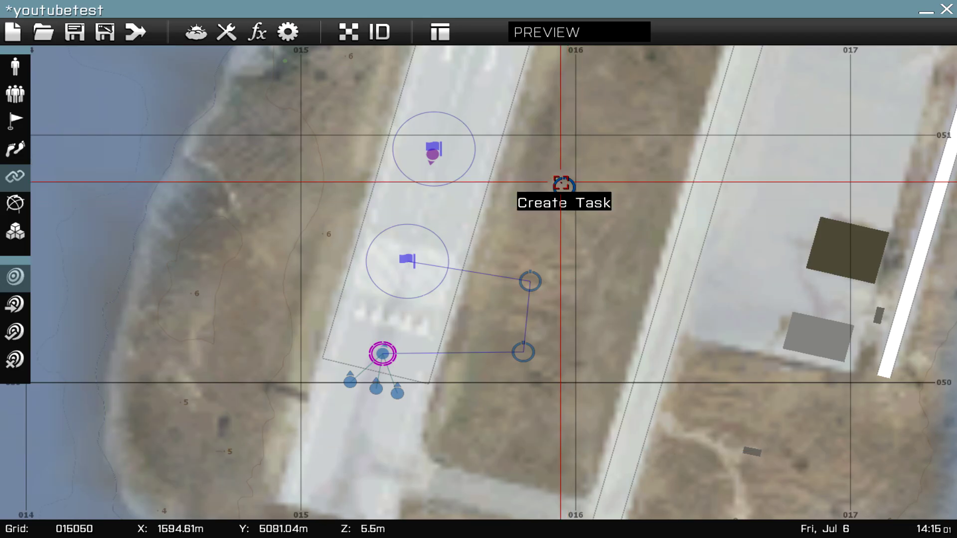
scroll(477, 304, up, 3)
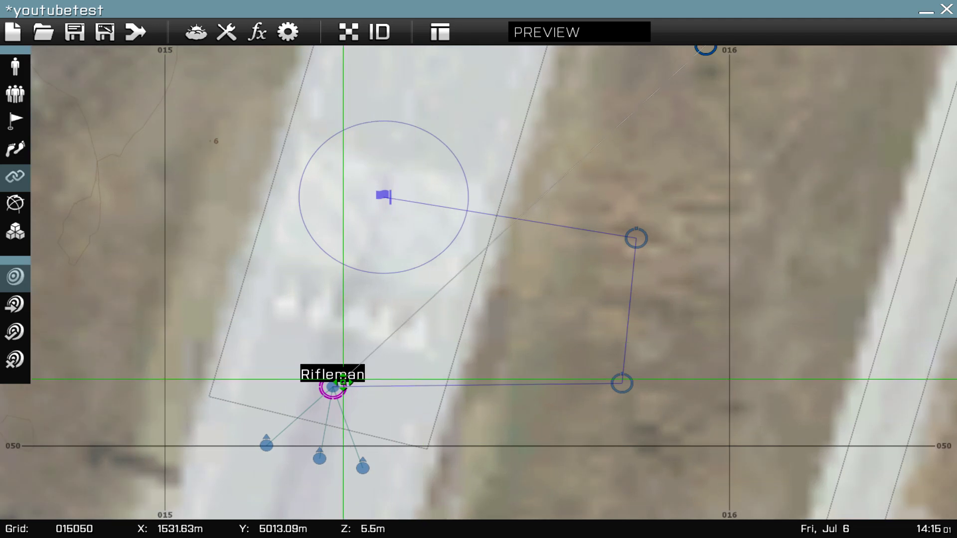
Step: Shift the task2 module slightly south and place a Set Task State module with state Succeeded just north of it
scroll(333, 387, down, 5)
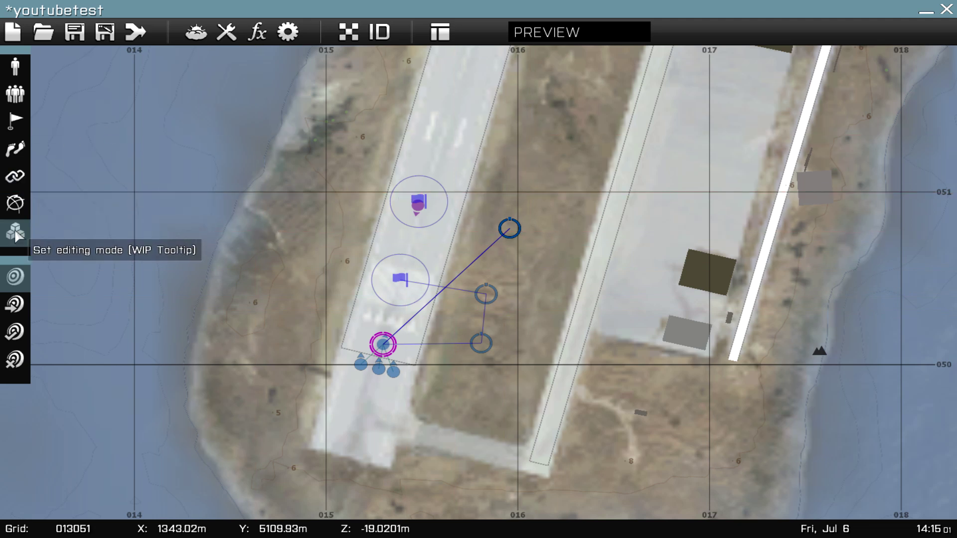
drag(509, 228, 509, 262)
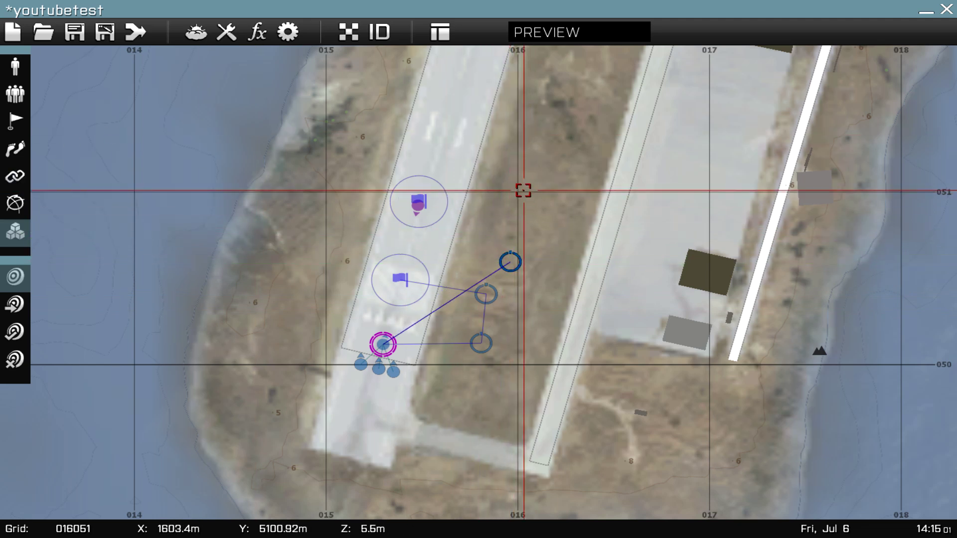
double_click(510, 261)
click(285, 93)
click(284, 92)
click(298, 119)
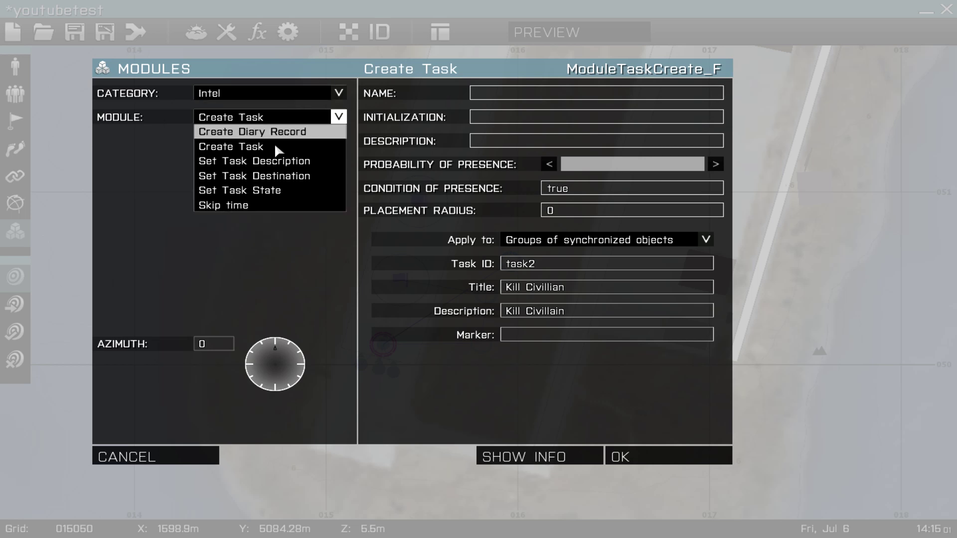
click(274, 191)
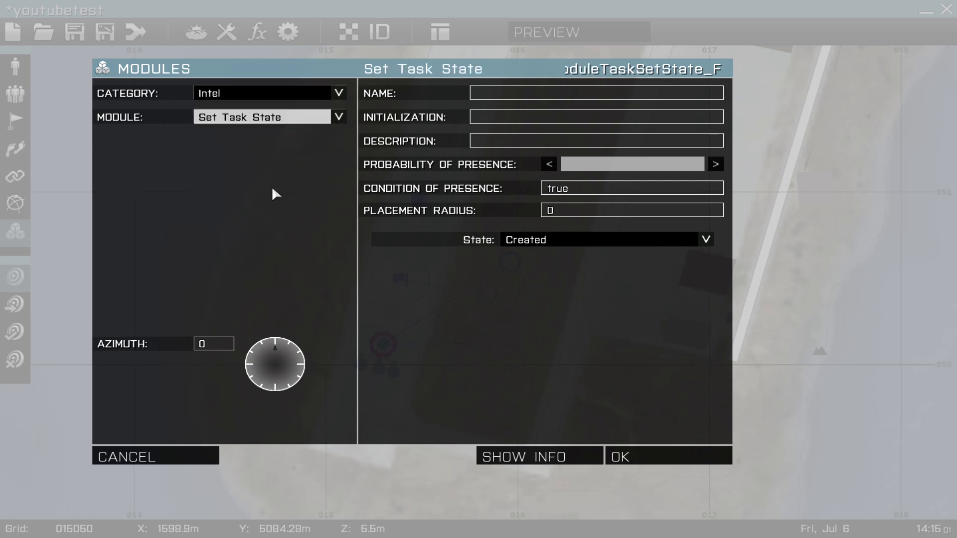
click(568, 239)
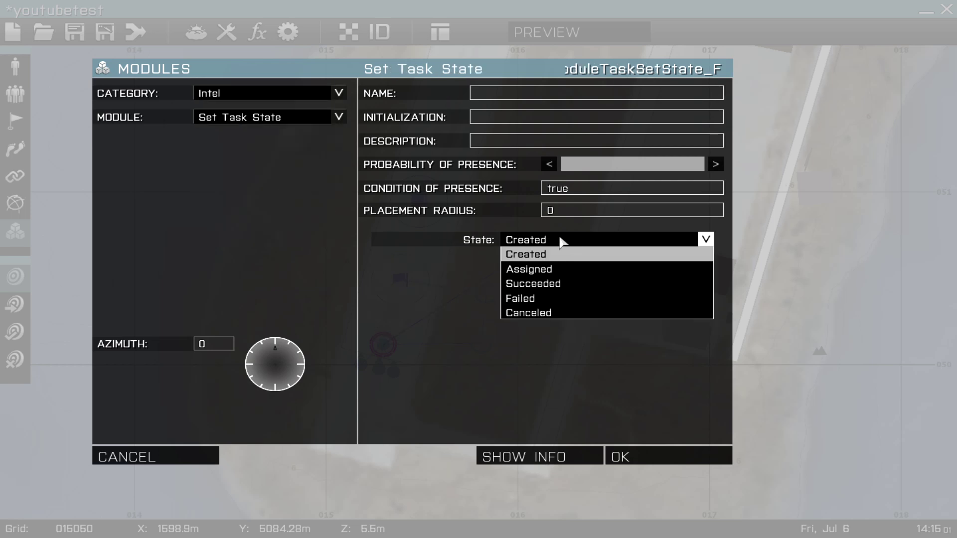
click(556, 283)
click(629, 463)
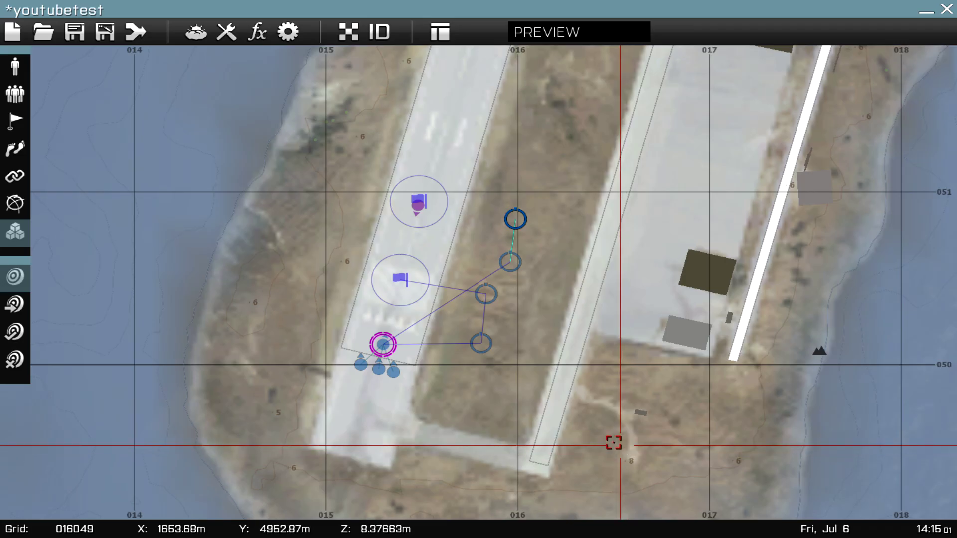
Step: Synchronize the new Set Task State module with the task2 Create Task module just south of it
scroll(521, 222, up, 5)
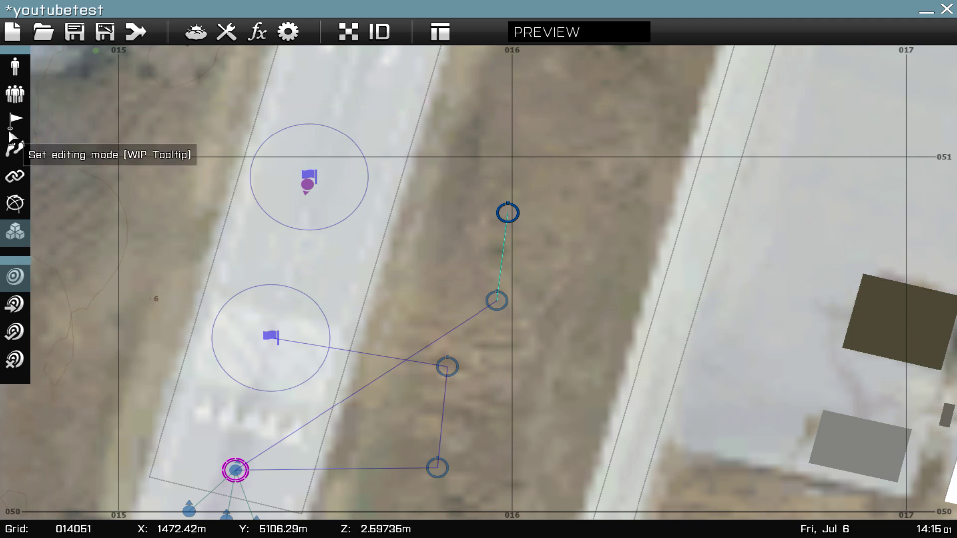
click(15, 93)
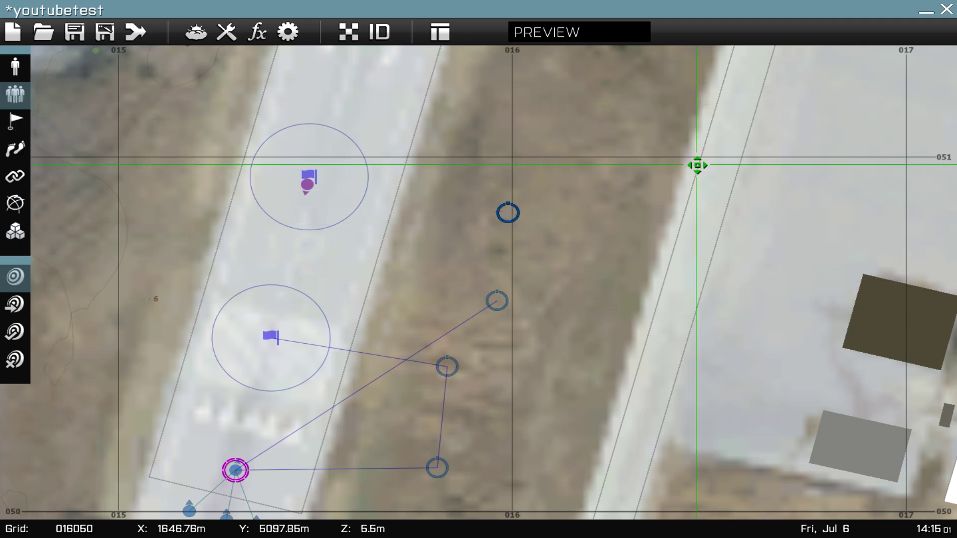
click(15, 175)
drag(497, 268, 508, 218)
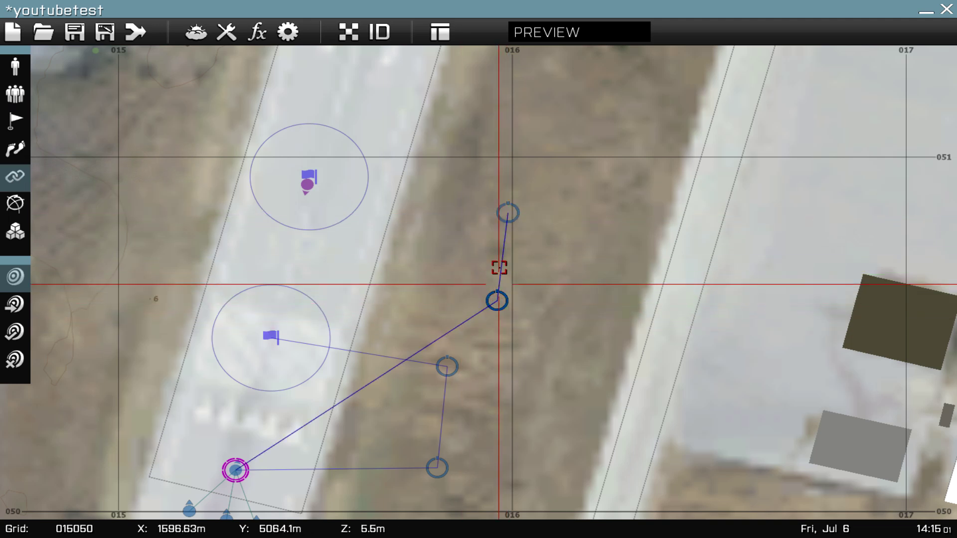
Step: Synchronize the northern Set Task State module with the northern trigger around the civilian
scroll(446, 242, down, 1)
right_drag(434, 245, 457, 260)
scroll(475, 210, down, 1)
scroll(475, 210, up, 2)
drag(555, 229, 304, 183)
scroll(346, 265, down, 1)
right_drag(346, 265, 378, 183)
scroll(378, 198, down, 2)
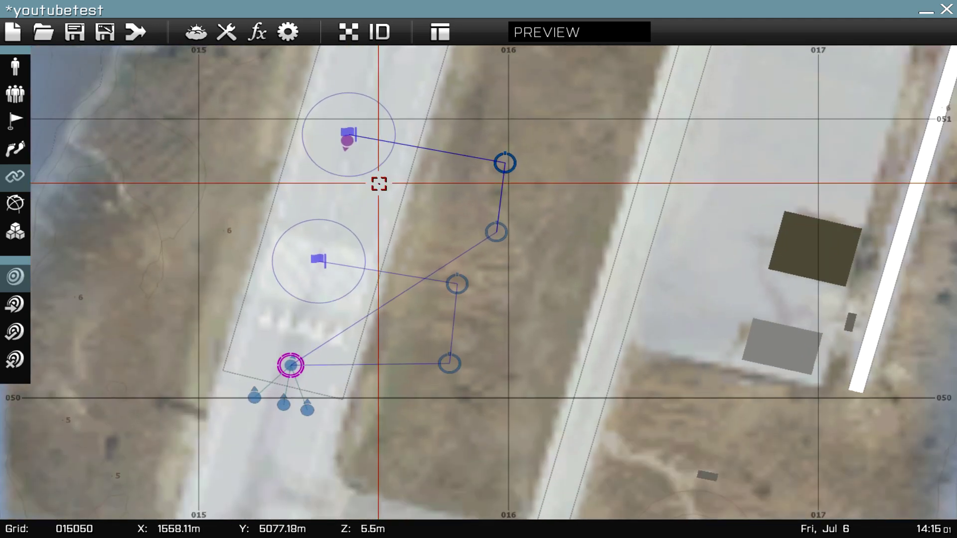
Step: Synchronize the task2 Create Task module with the southern trigger on the runway
scroll(399, 211, up, 1)
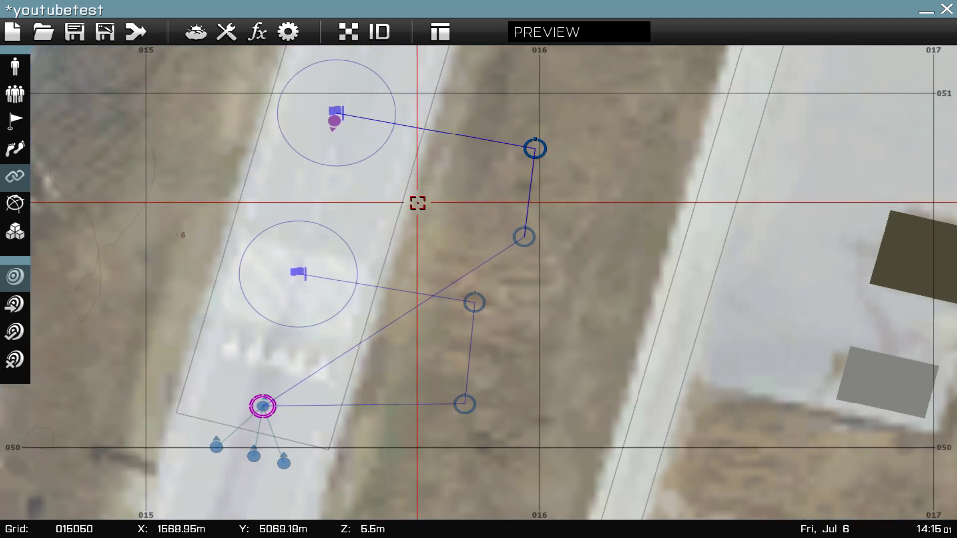
scroll(419, 210, up, 1)
click(551, 245)
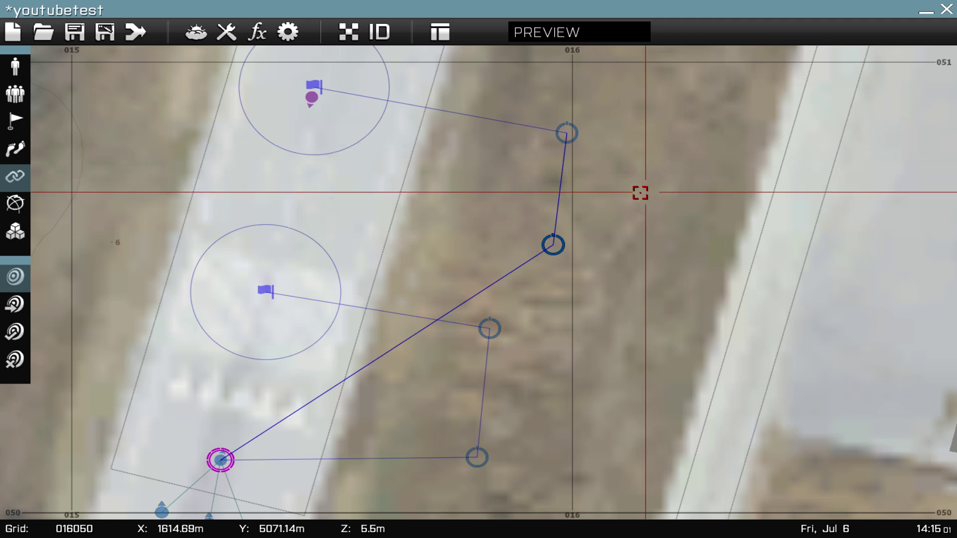
drag(551, 239, 262, 289)
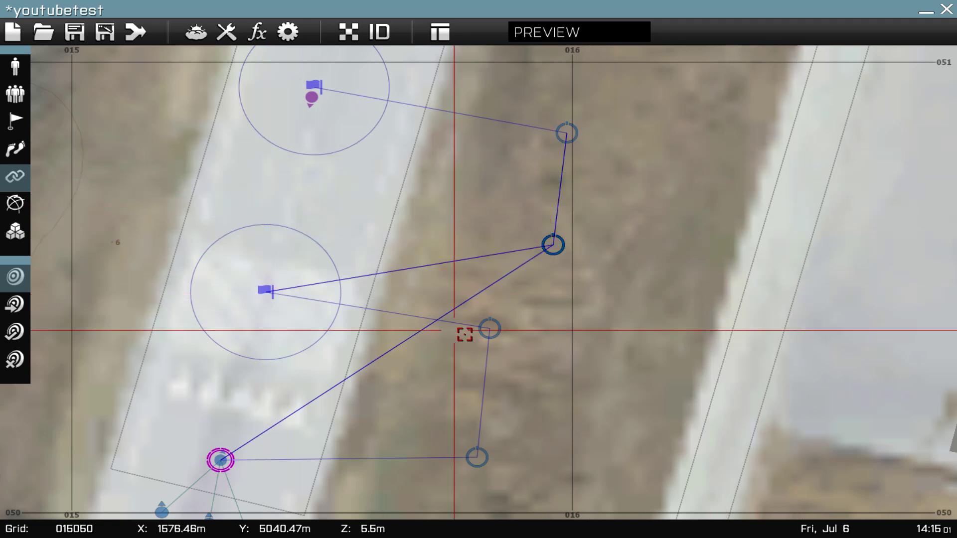
right_drag(526, 369, 562, 280)
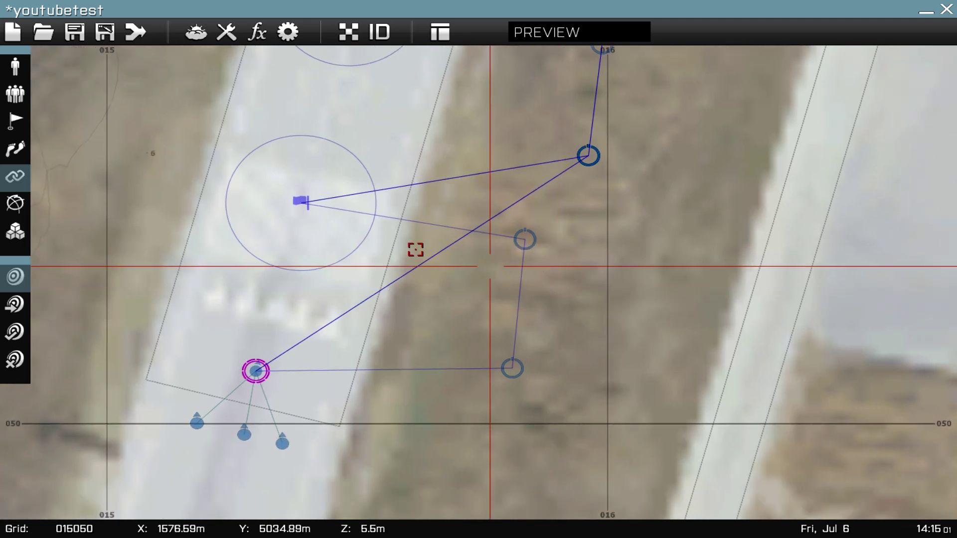
Step: Save the mission and start a preview of it in the BLUFOR Rifleman group leader role
click(77, 35)
scroll(194, 190, down, 3)
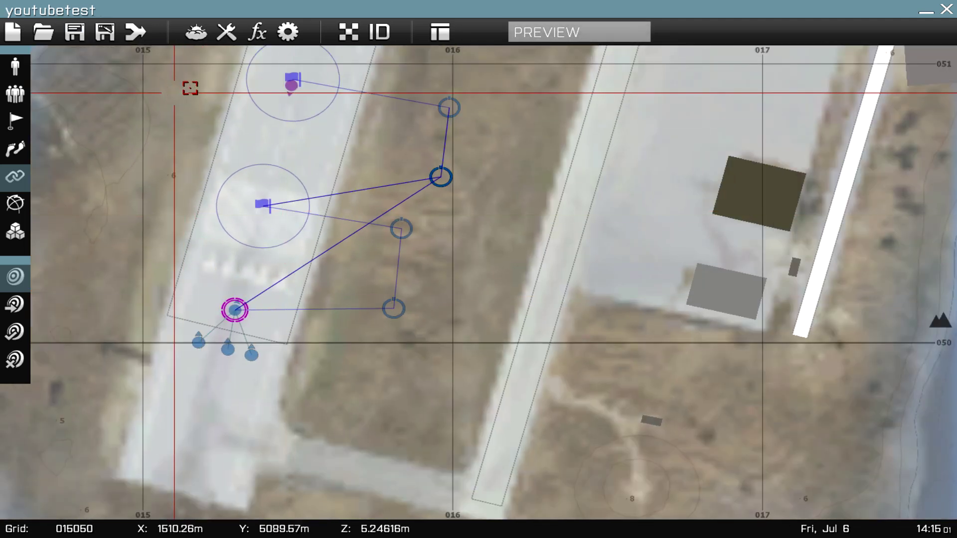
click(546, 33)
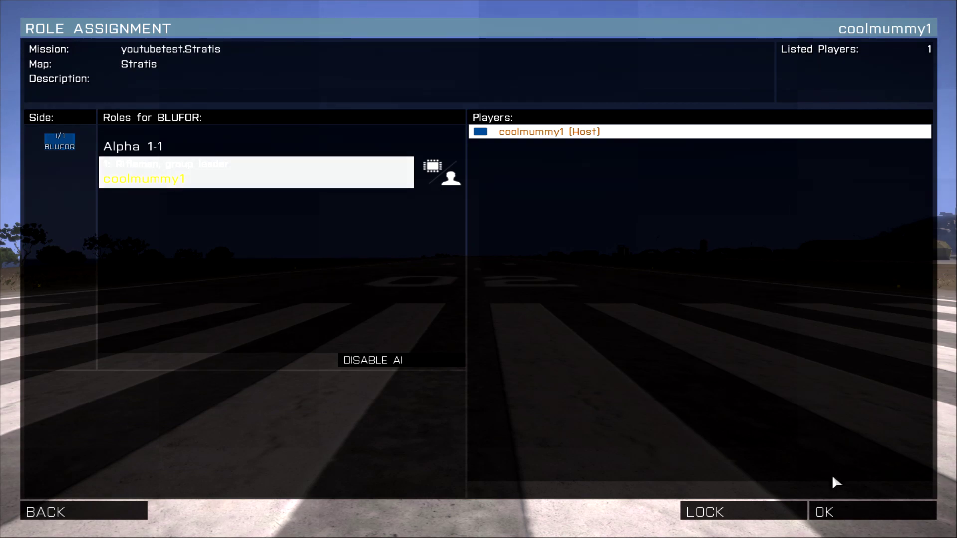
click(839, 512)
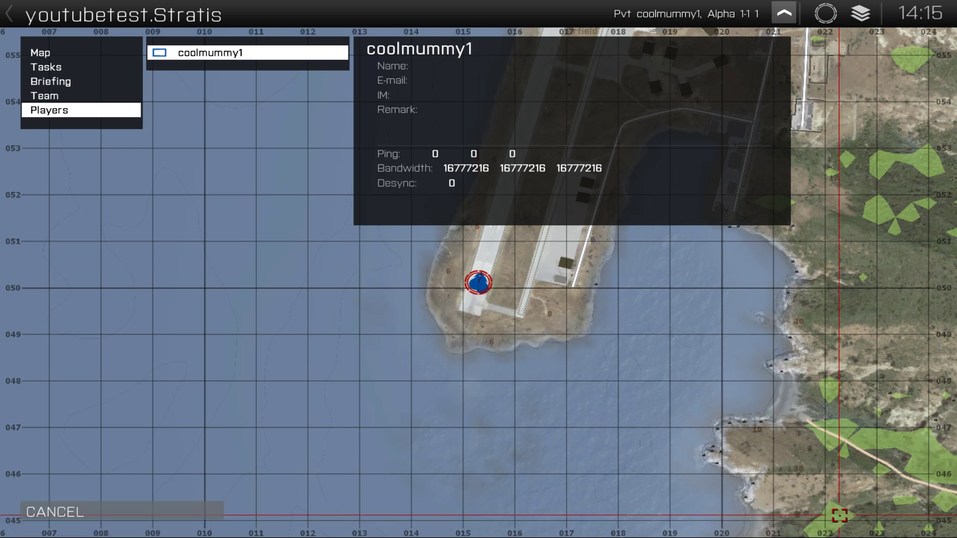
click(839, 514)
Step: Test the tasks by advancing up the runway into the southern trigger area and shooting the civilian
key(w)
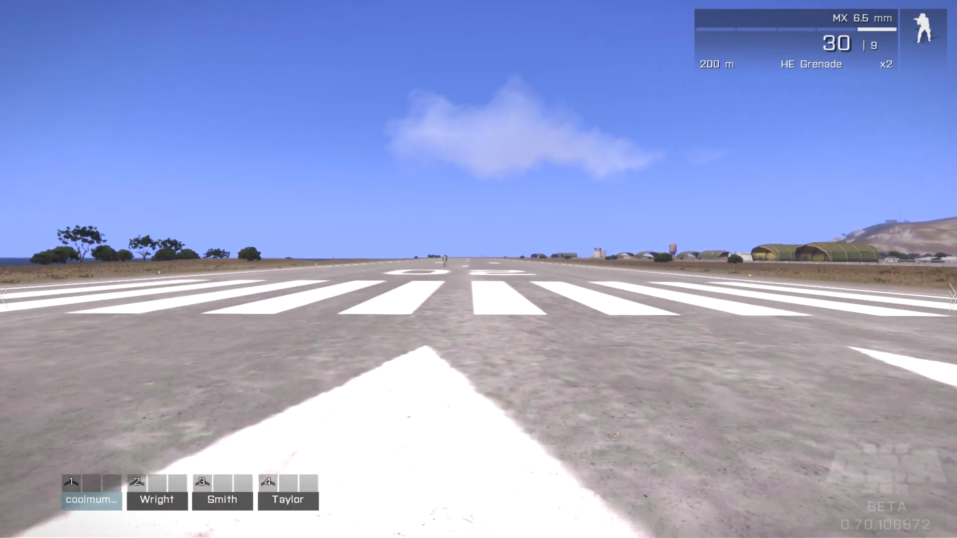
key(w)
key(w)
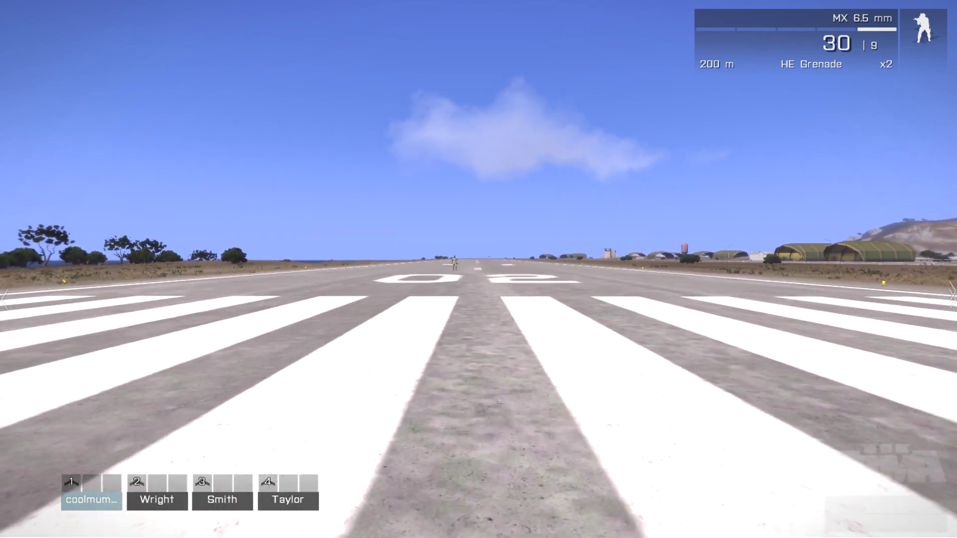
key(w)
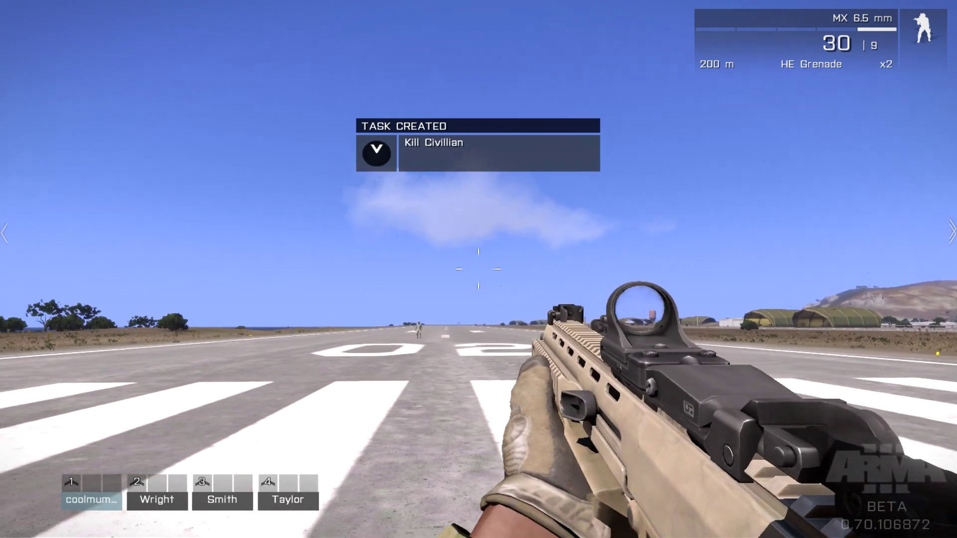
right_click(478, 269)
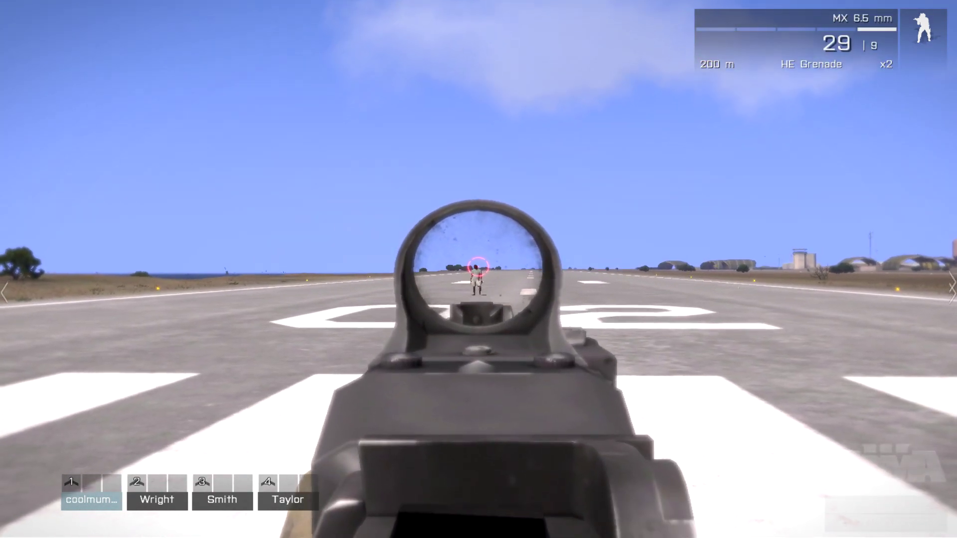
right_click(478, 270)
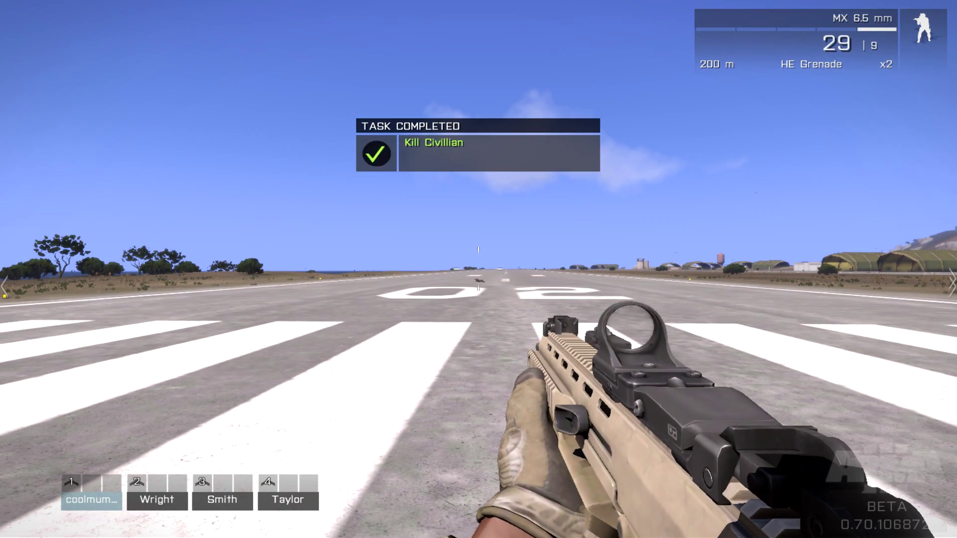
key(w)
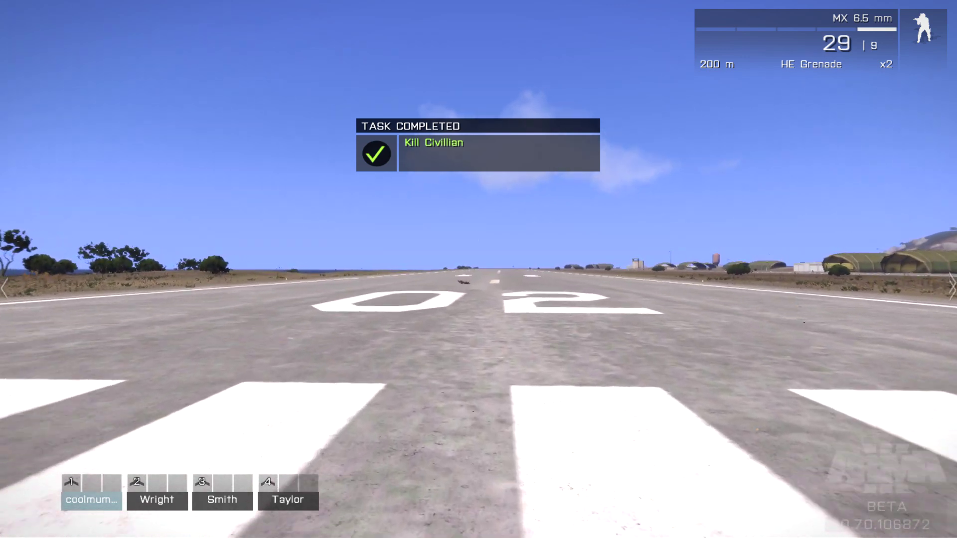
key(w)
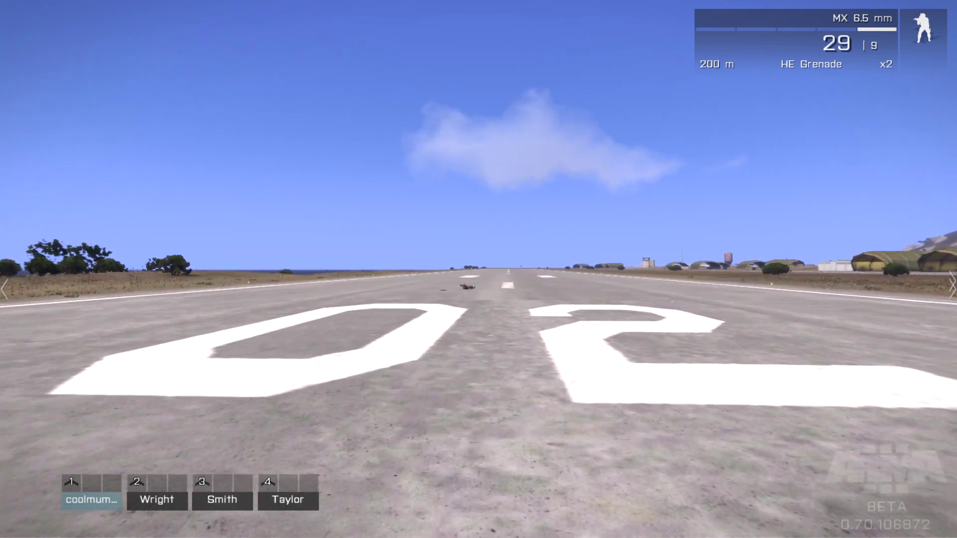
Step: Suspend the test run and reopen the youtubetest.Stratis mission in the editor
key(Escape)
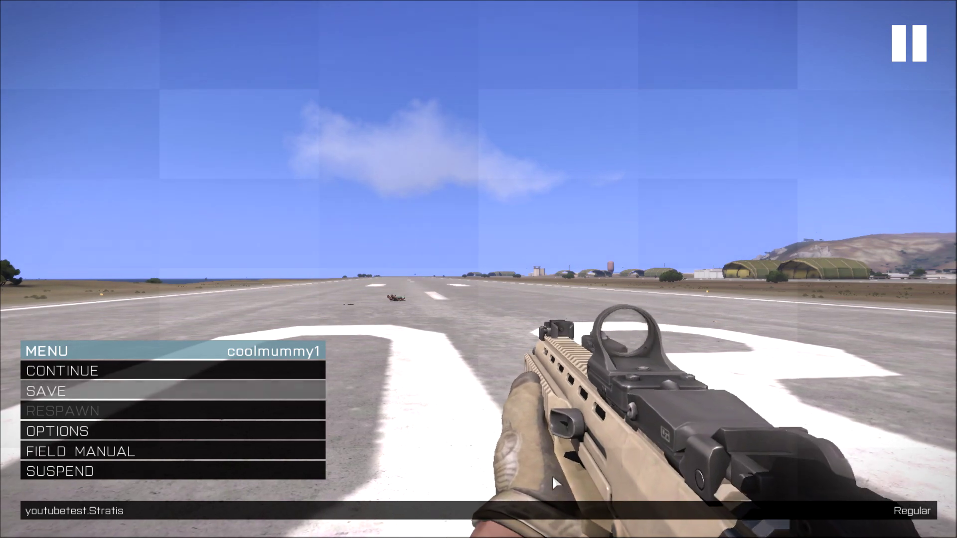
click(247, 465)
click(327, 259)
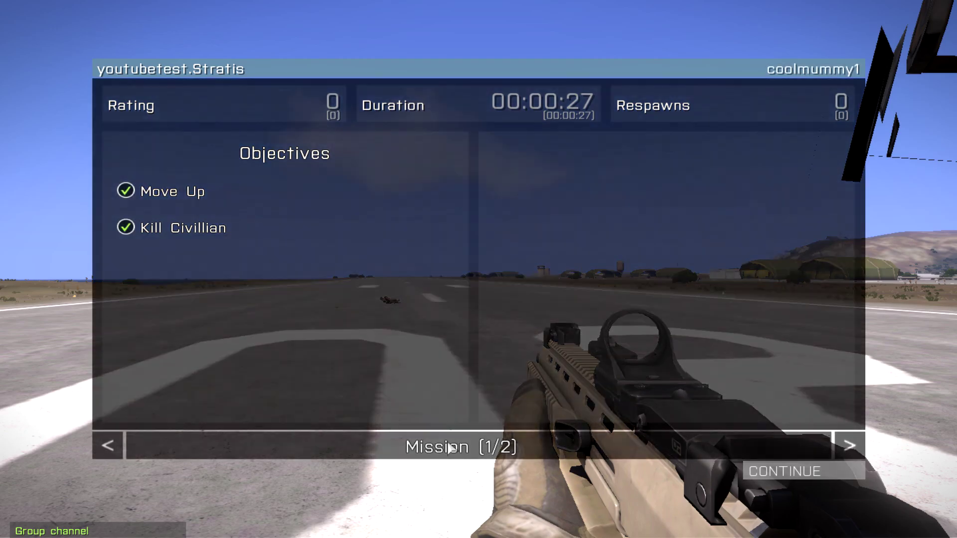
click(826, 474)
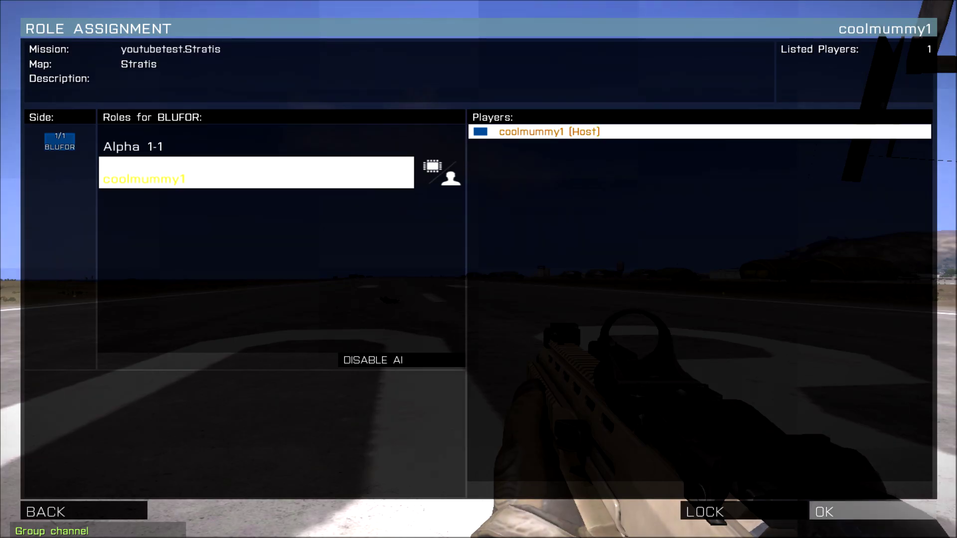
click(135, 516)
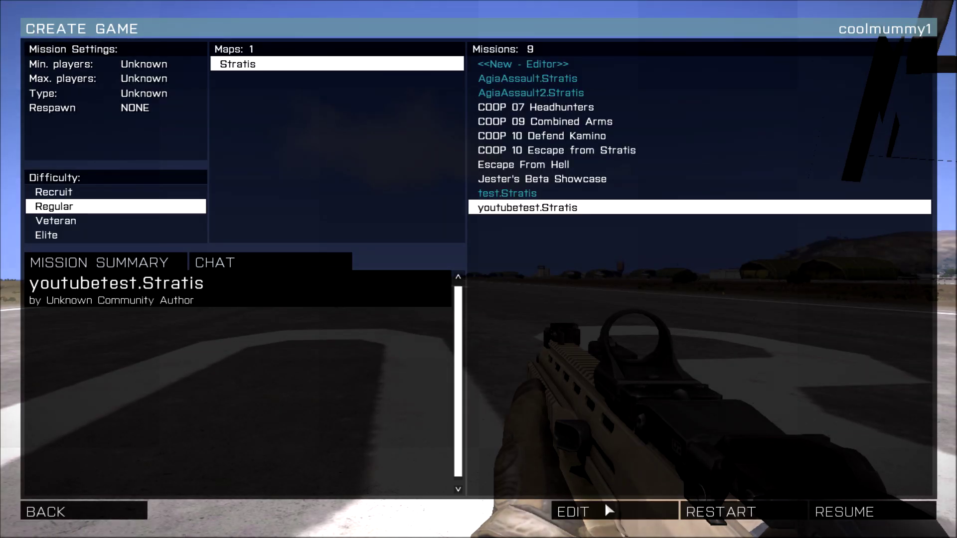
click(573, 511)
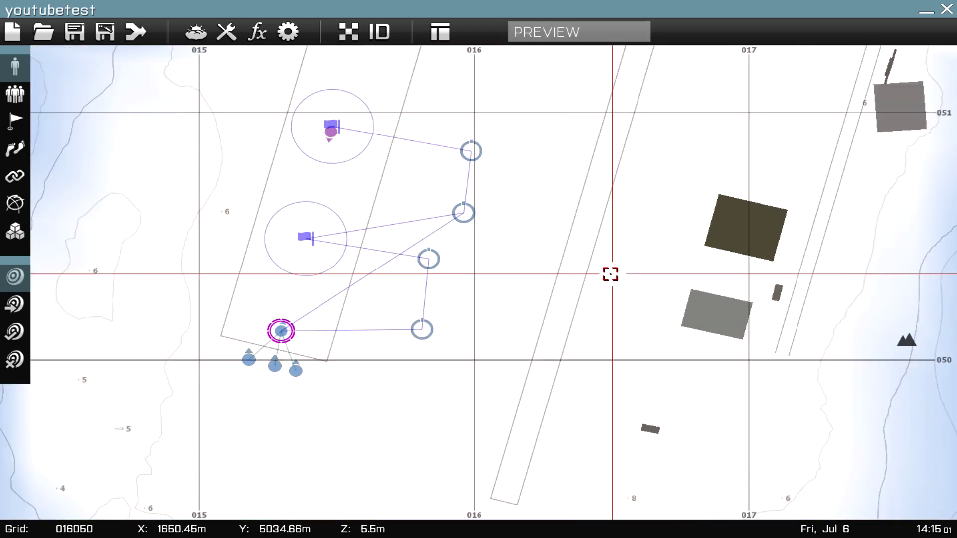
Step: Switch the editor map to its satellite texture
scroll(658, 278, down, 3)
right_drag(610, 275, 756, 238)
scroll(609, 283, down, 2)
scroll(633, 266, up, 2)
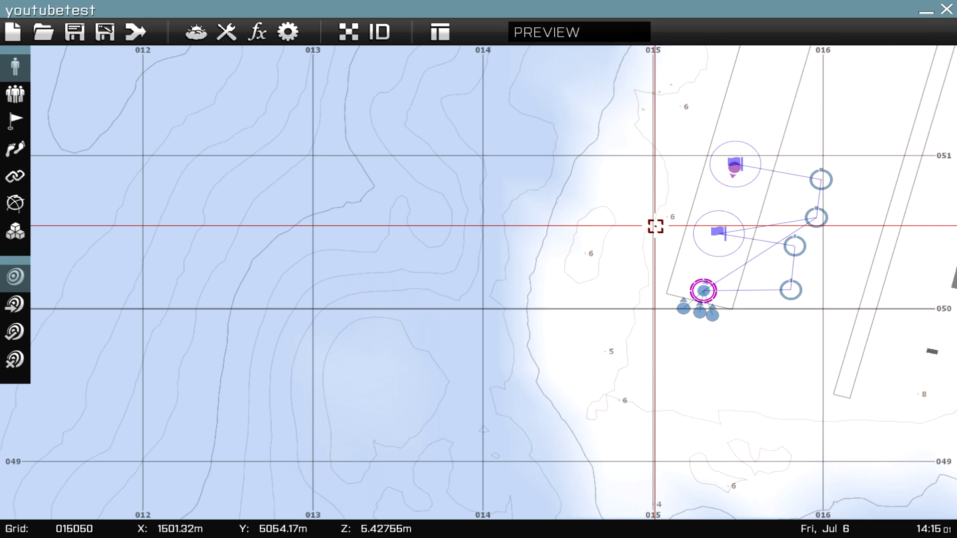
click(350, 34)
Step: Shift the southern trigger slightly southwest on the runway and save the mission
scroll(642, 235, up, 3)
right_drag(642, 234, 447, 151)
scroll(525, 151, up, 3)
right_drag(615, 151, 583, 183)
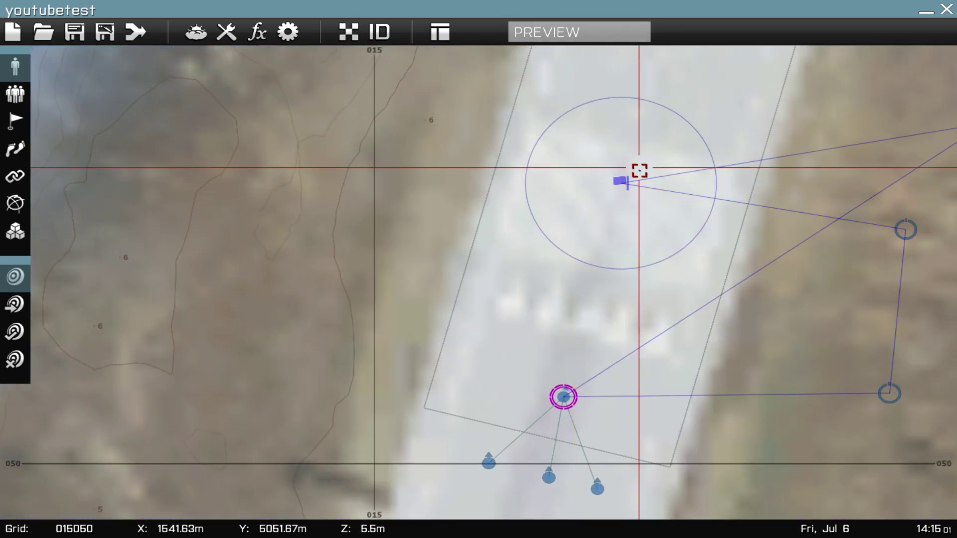
drag(622, 178, 617, 186)
scroll(617, 183, down, 5)
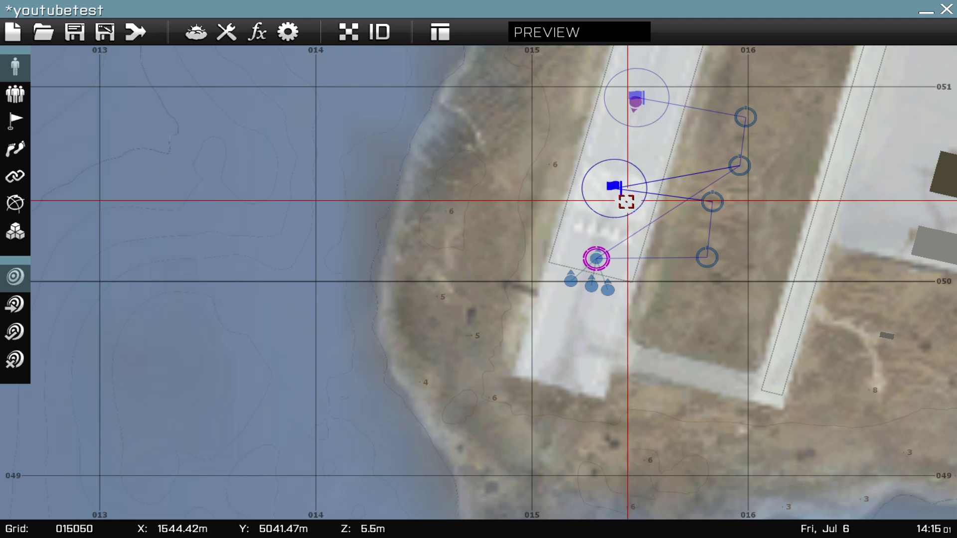
scroll(626, 201, up, 2)
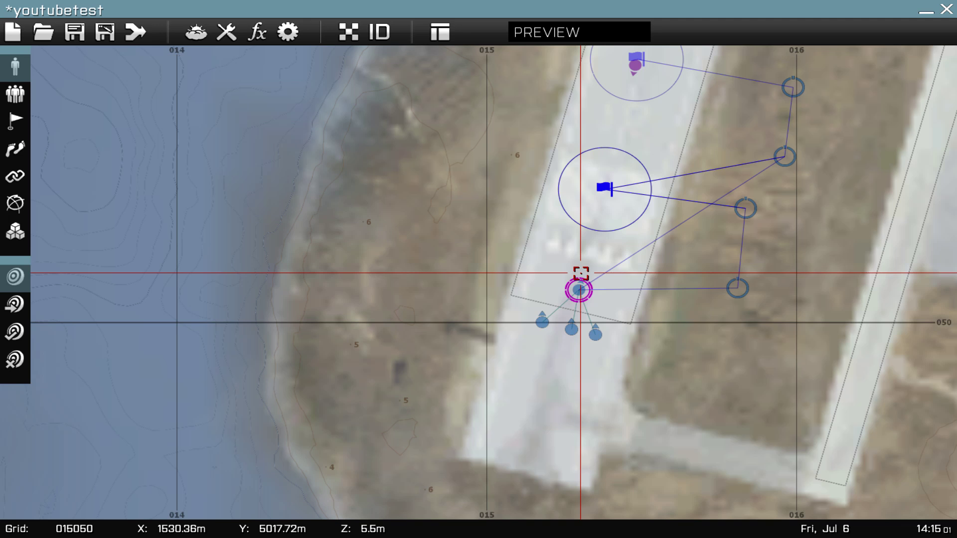
scroll(578, 267, up, 2)
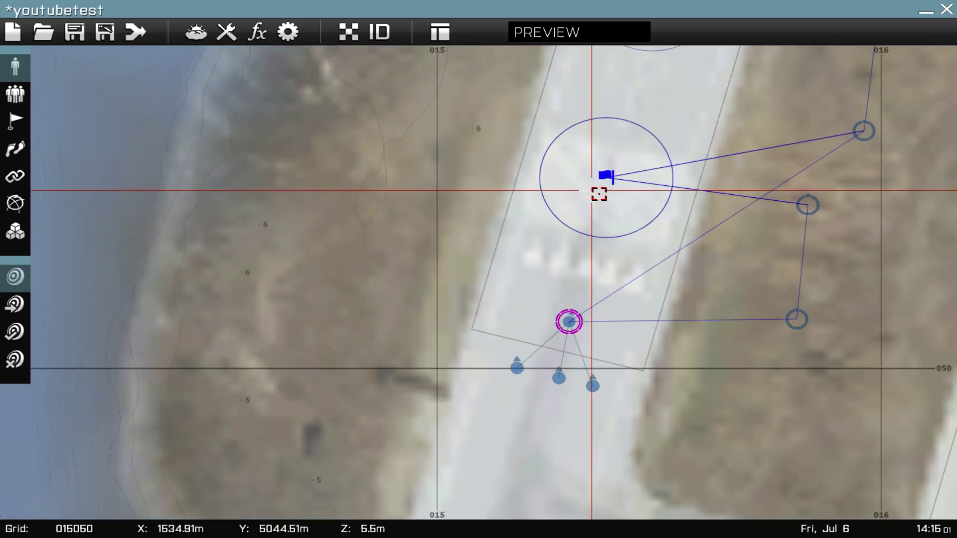
right_drag(592, 190, 596, 218)
right_drag(694, 109, 676, 157)
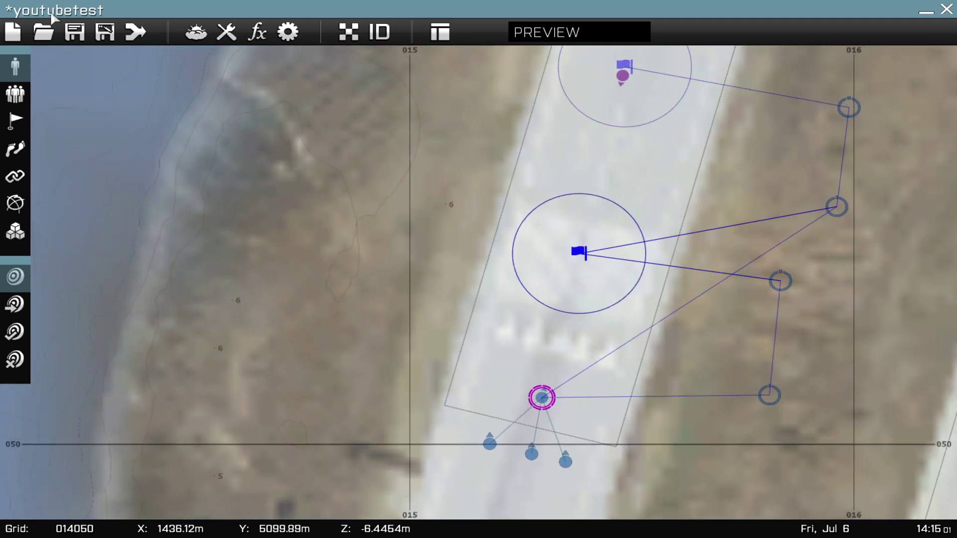
click(75, 32)
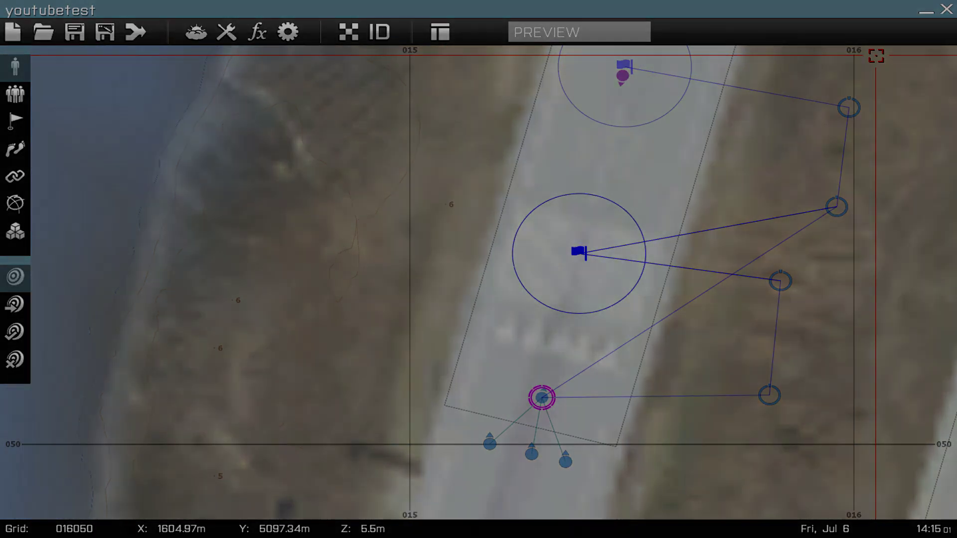